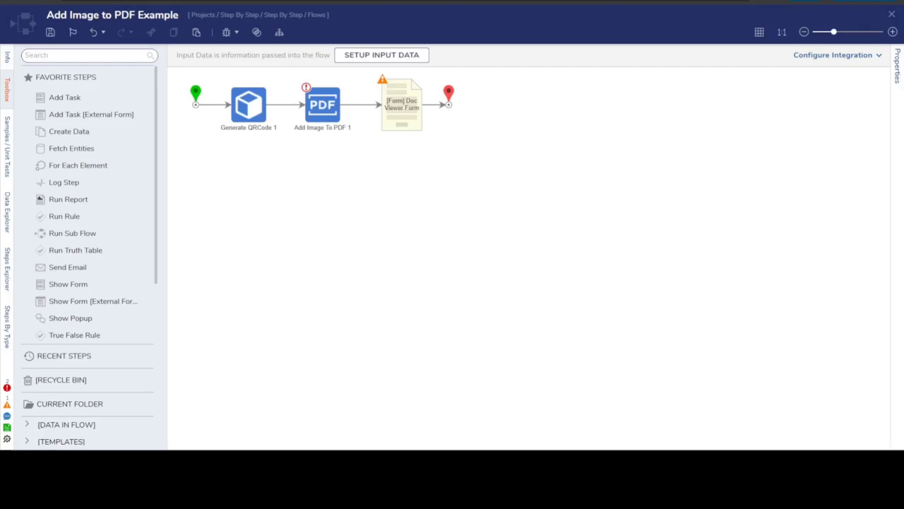
Review the Generate QRCode 1 step's inputs and the input type options of the document viewer in the Doc Viewer Form
left_click(251, 103)
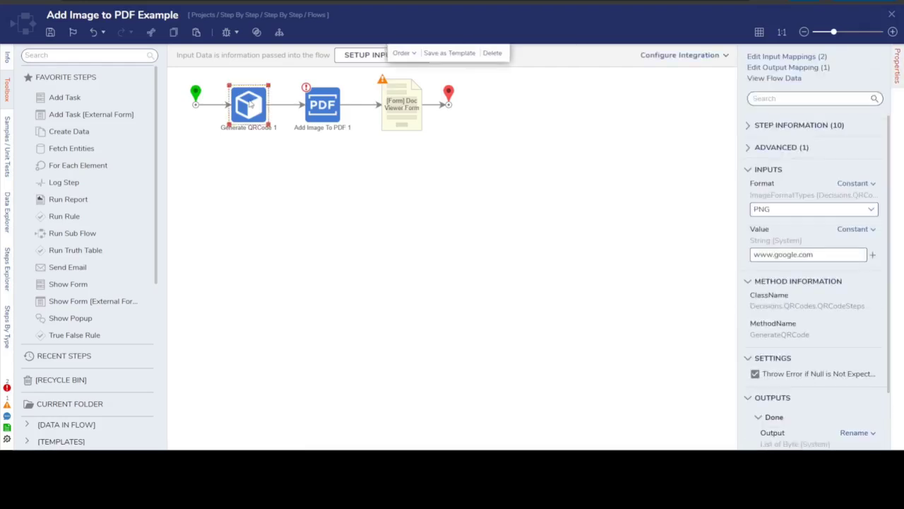
left_click(241, 186)
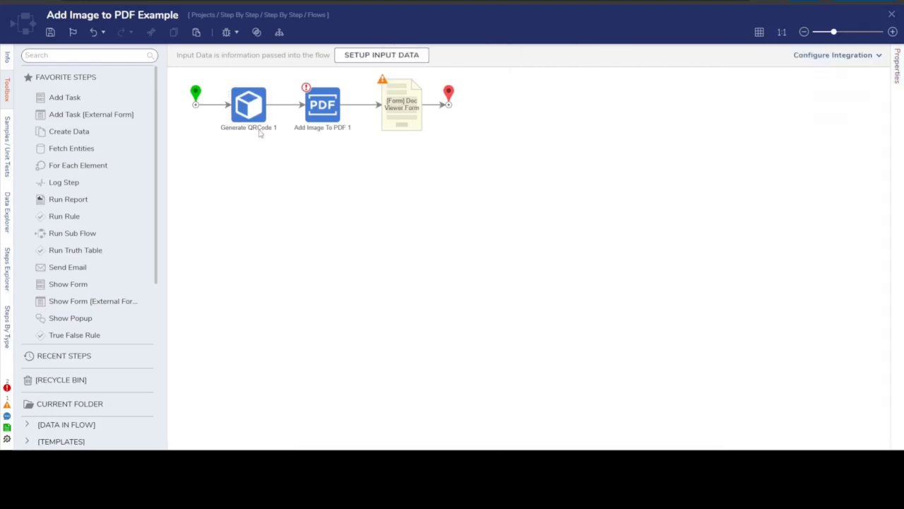
left_click(409, 120)
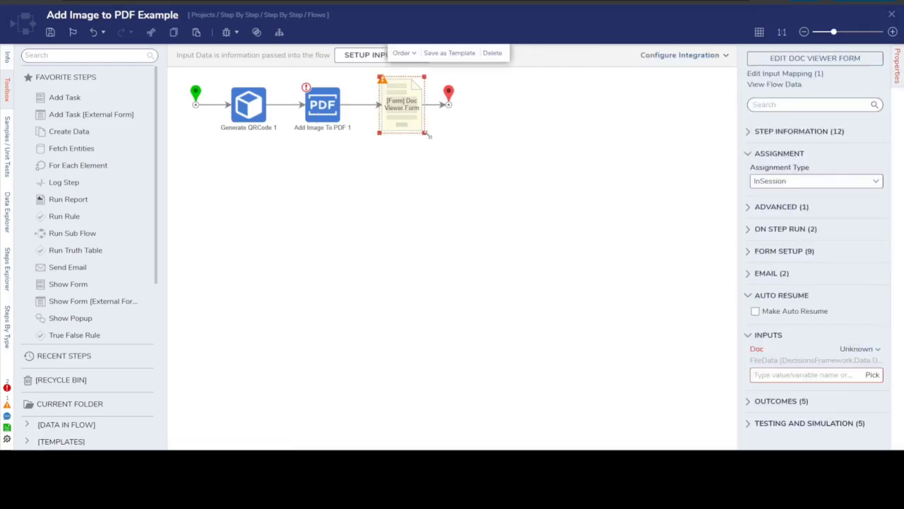
left_click(765, 61)
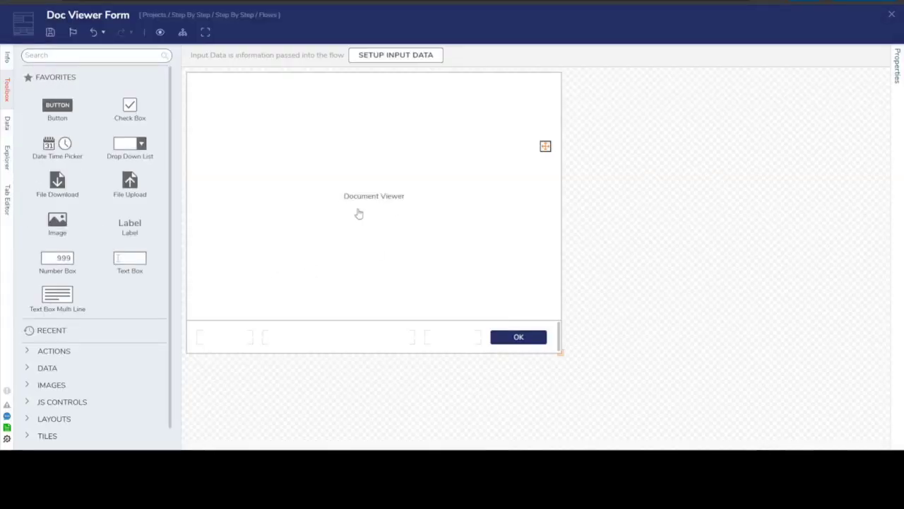
left_click(424, 191)
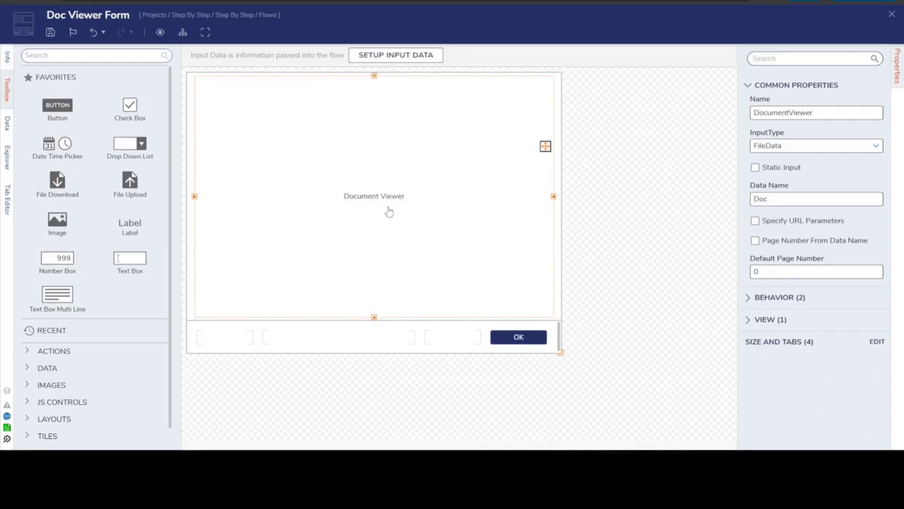
left_click(764, 144)
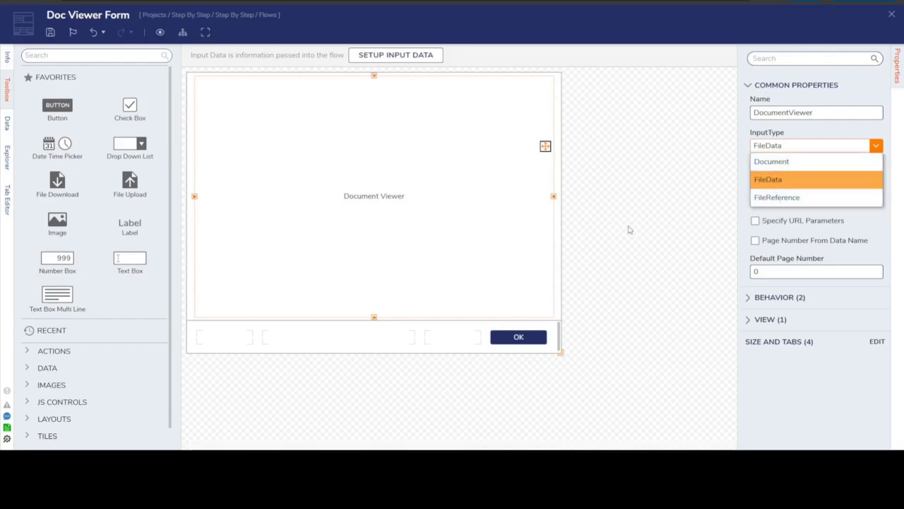
left_click(891, 16)
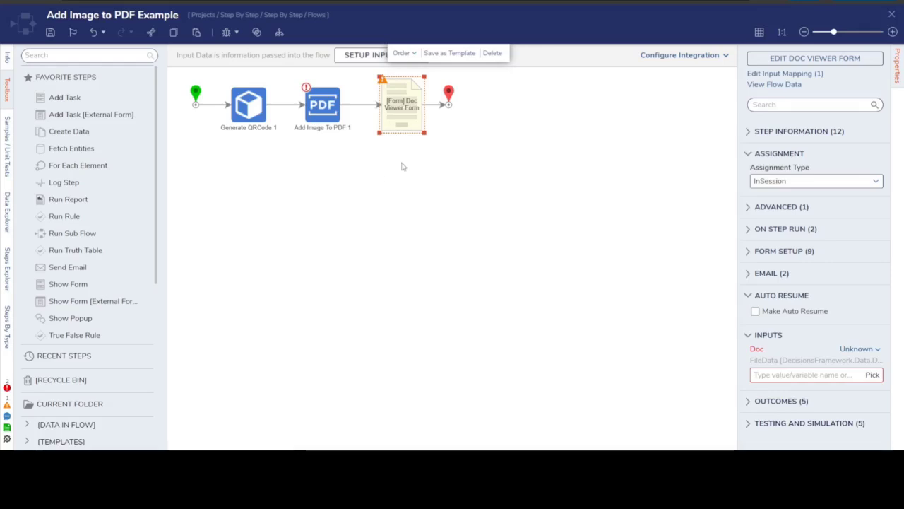
Review the image size, placement and offset settings of the Add Image To PDF 1 step
left_click(325, 106)
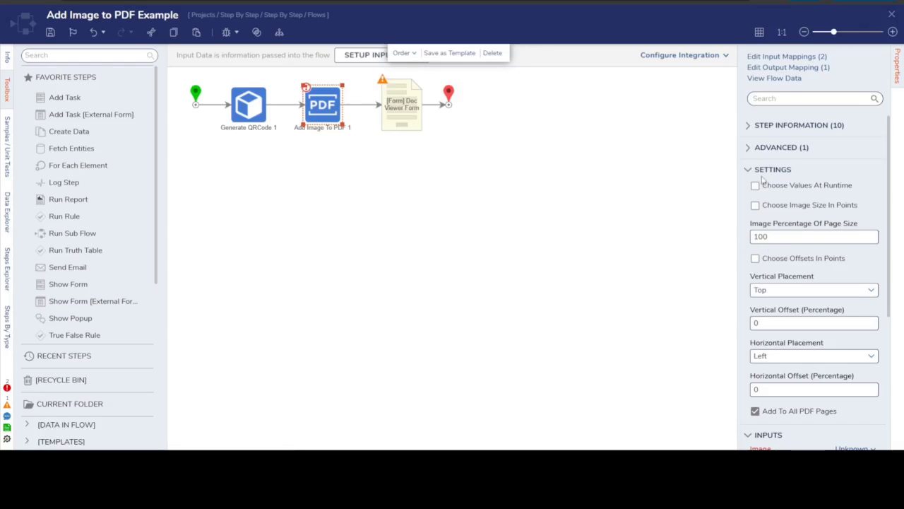
scroll(804, 178, "down", 2)
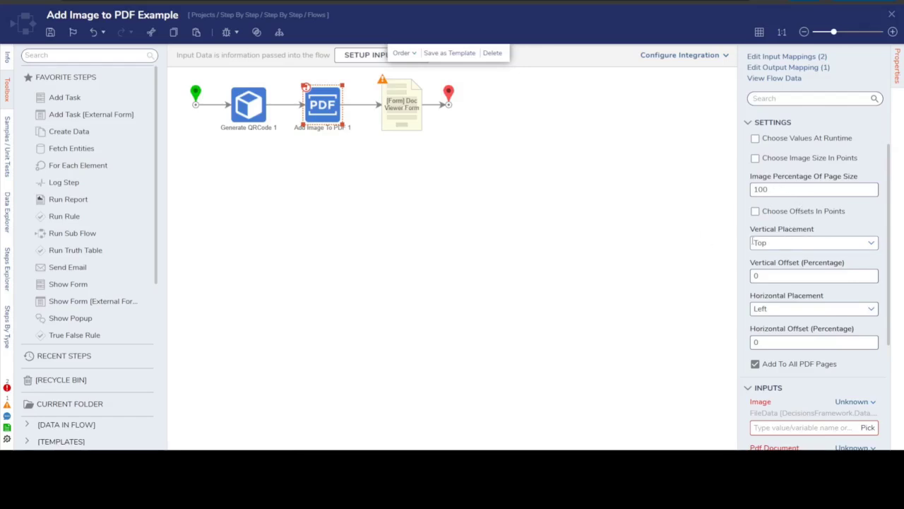
double_click(794, 188)
scroll(768, 191, "down", 1)
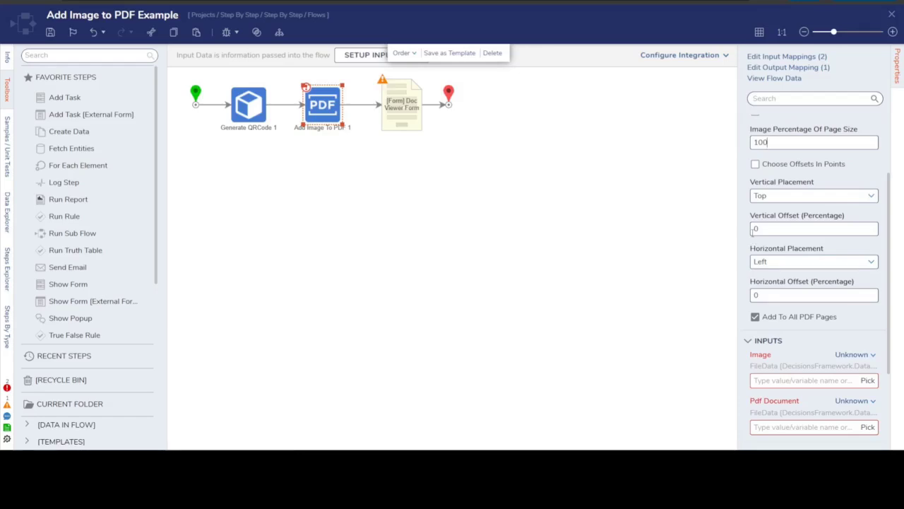
Try Center as the image's vertical placement, restore it to Top, and check the available placement options
left_click(874, 200)
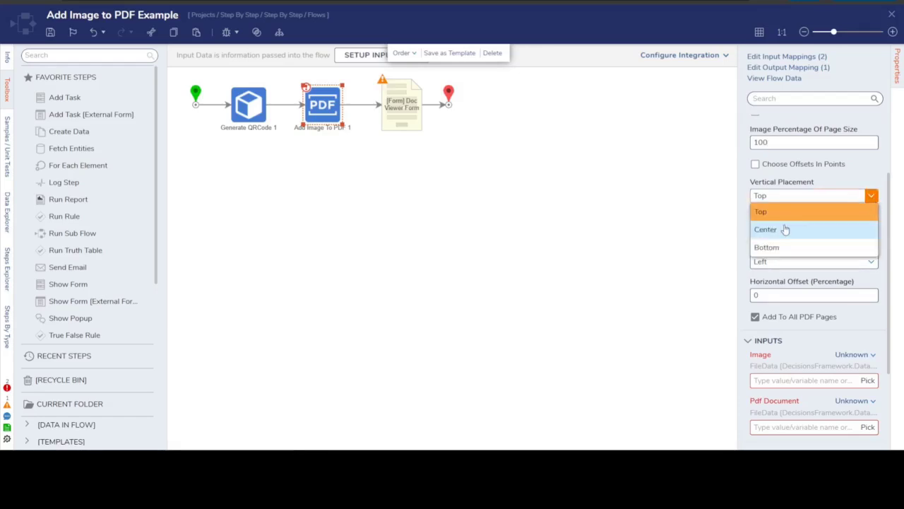
left_click(780, 229)
left_click(873, 198)
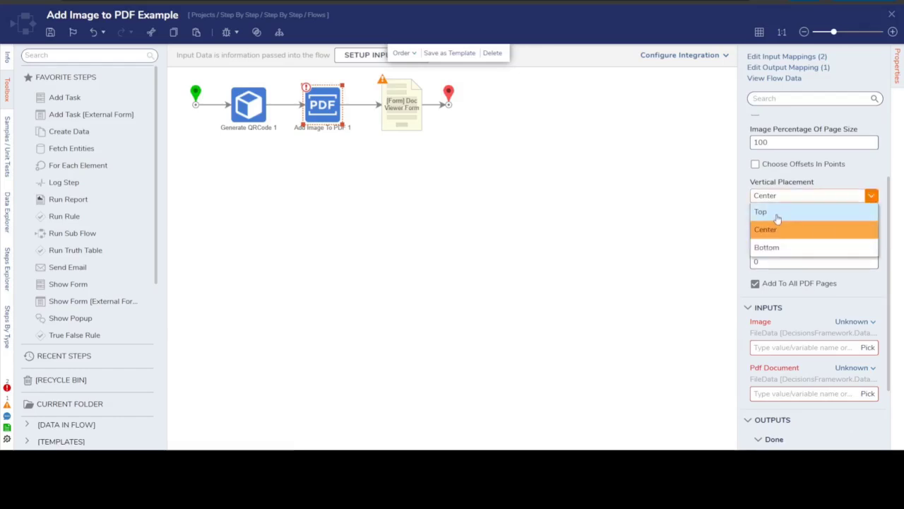
left_click(770, 211)
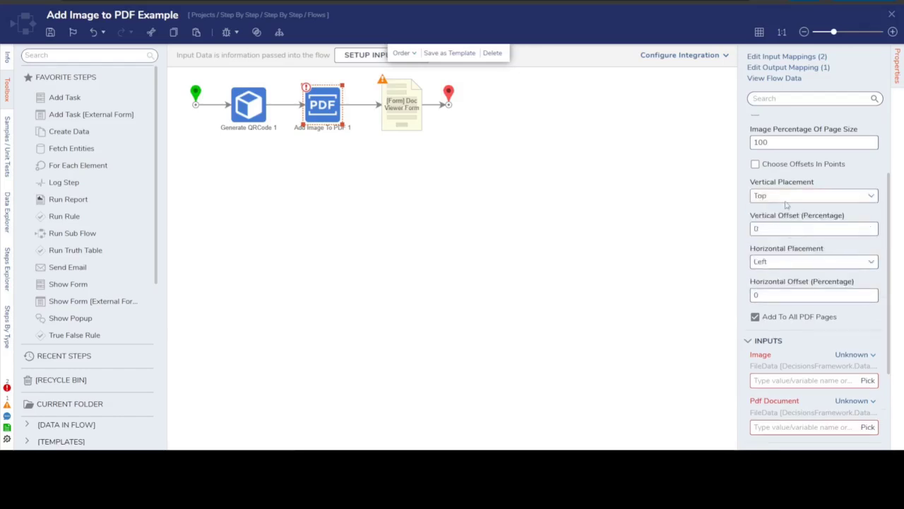
left_click(872, 262)
left_click(870, 197)
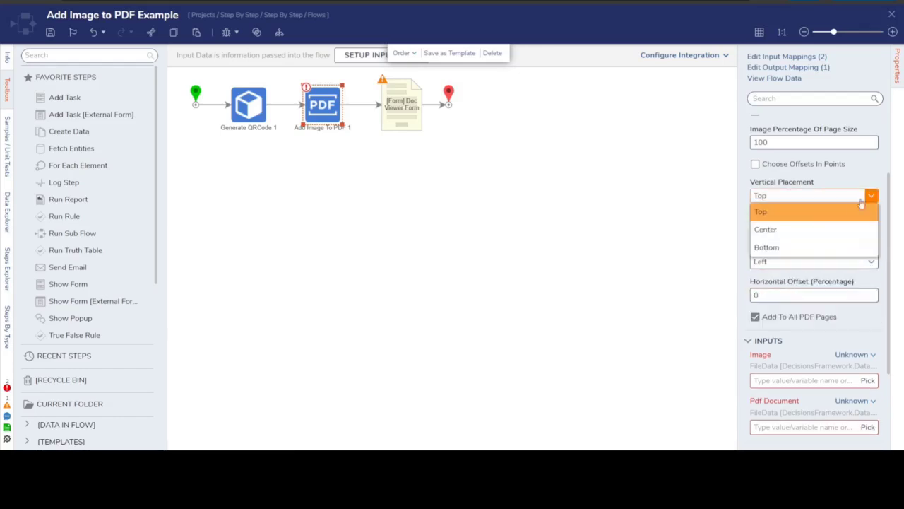
left_click(860, 185)
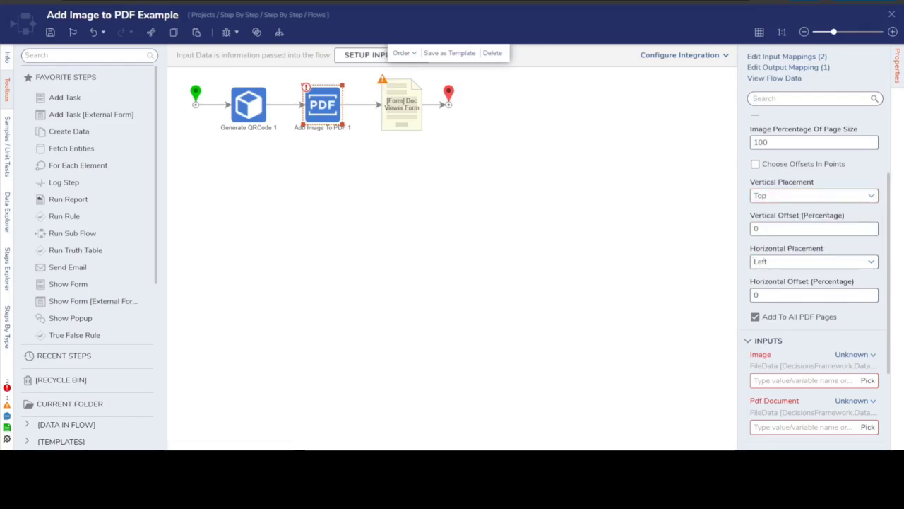
Enable Choose Values At Runtime to inspect the added inputs and their mapping options, and disable it again
scroll(812, 283, "up", 3)
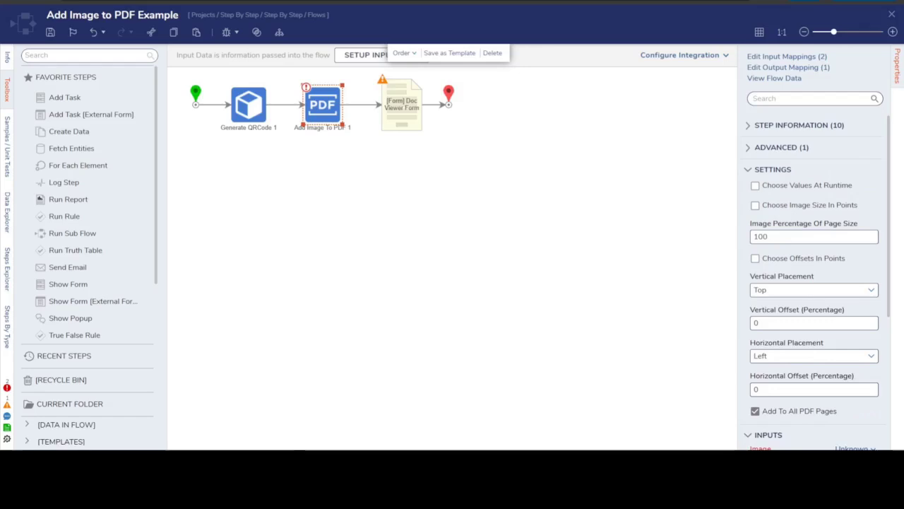
left_click(755, 185)
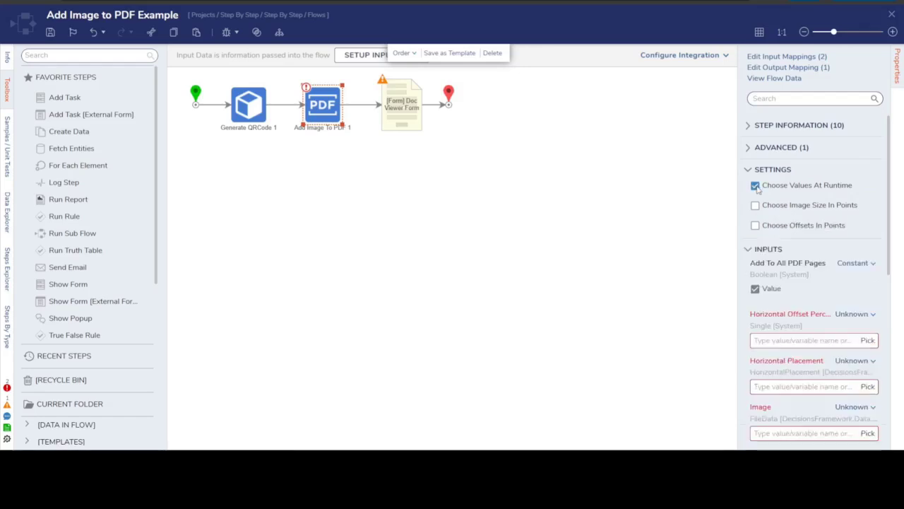
scroll(763, 227, "down", 3)
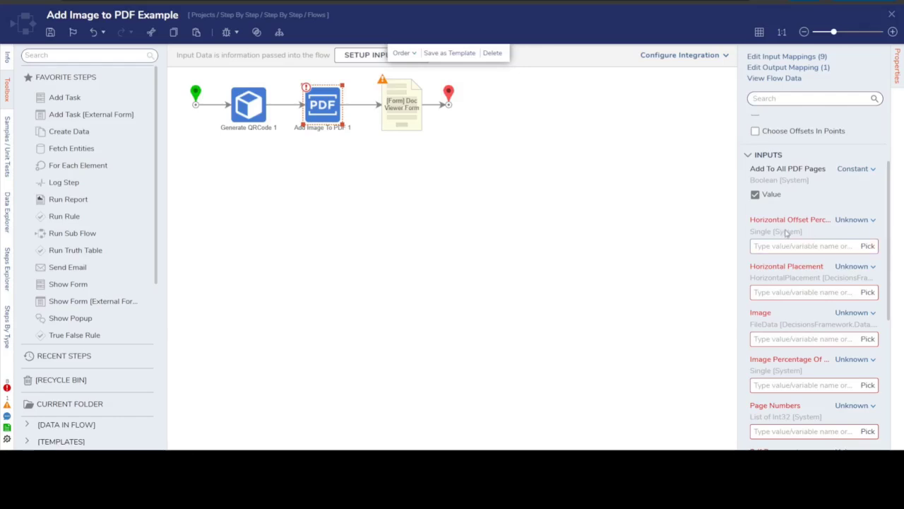
scroll(774, 283, "down", 6)
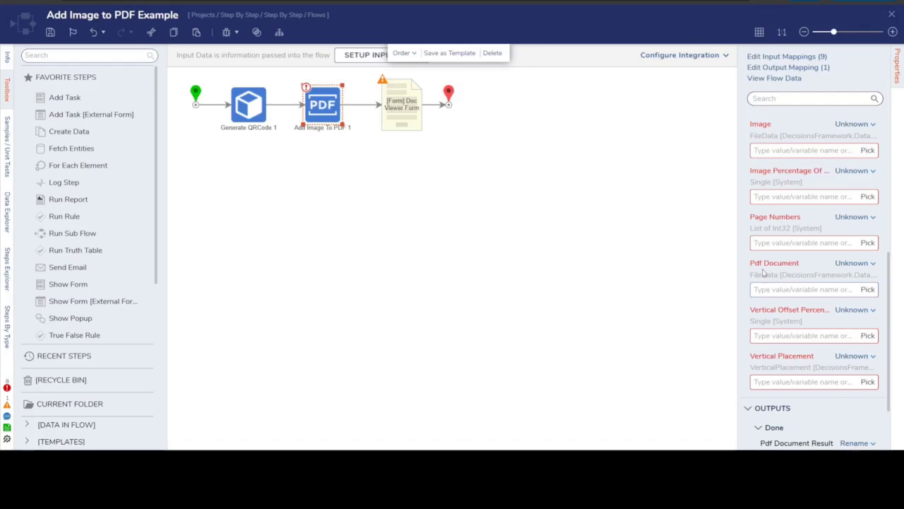
scroll(770, 247, "up", 5)
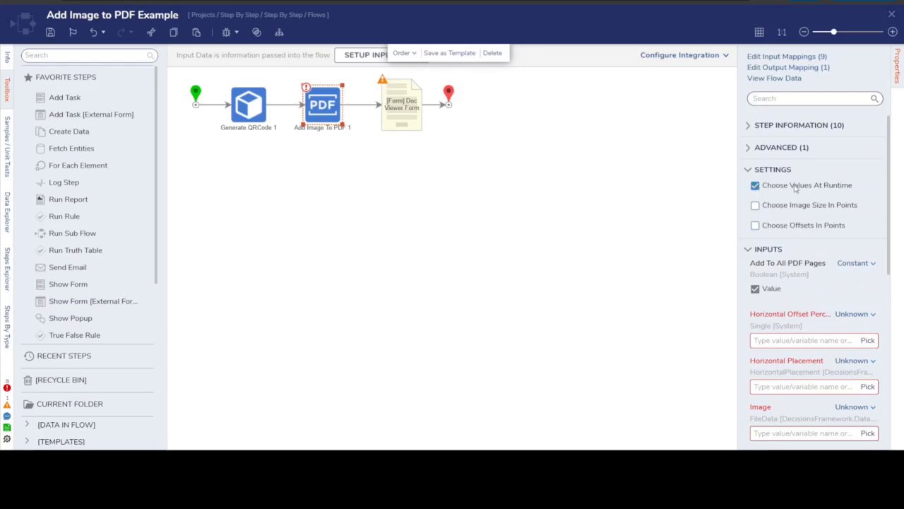
scroll(795, 186, "down", 2)
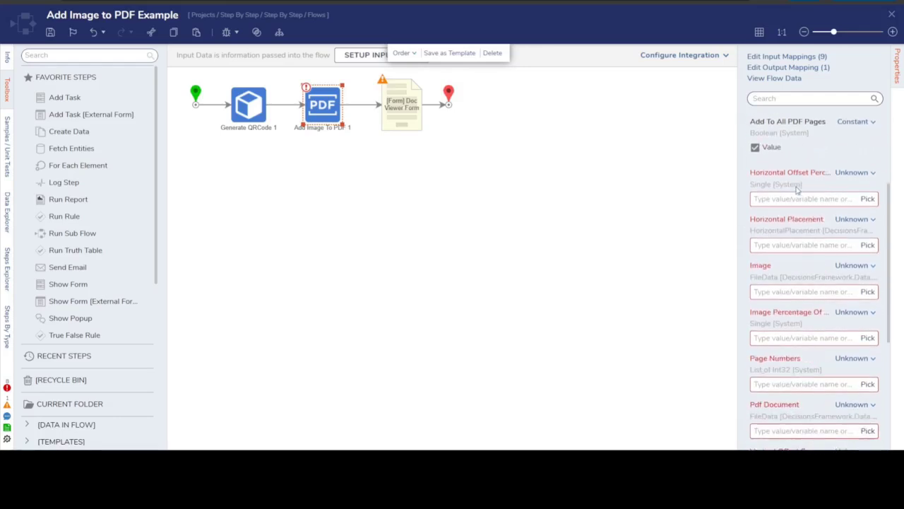
left_click(837, 173)
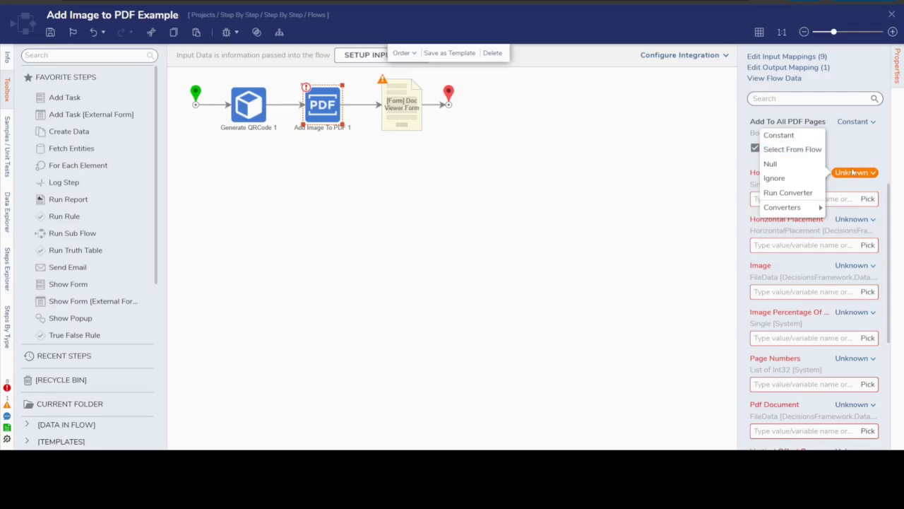
scroll(876, 170, "up", 3)
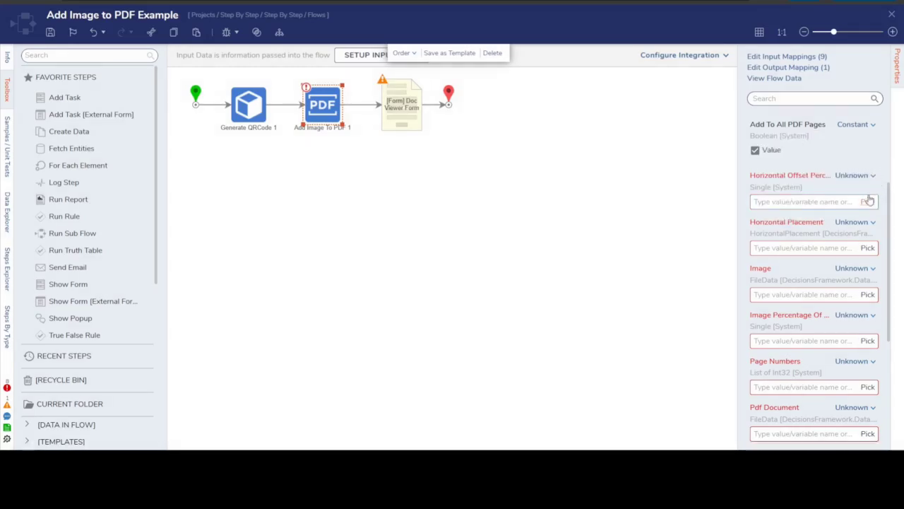
left_click(755, 186)
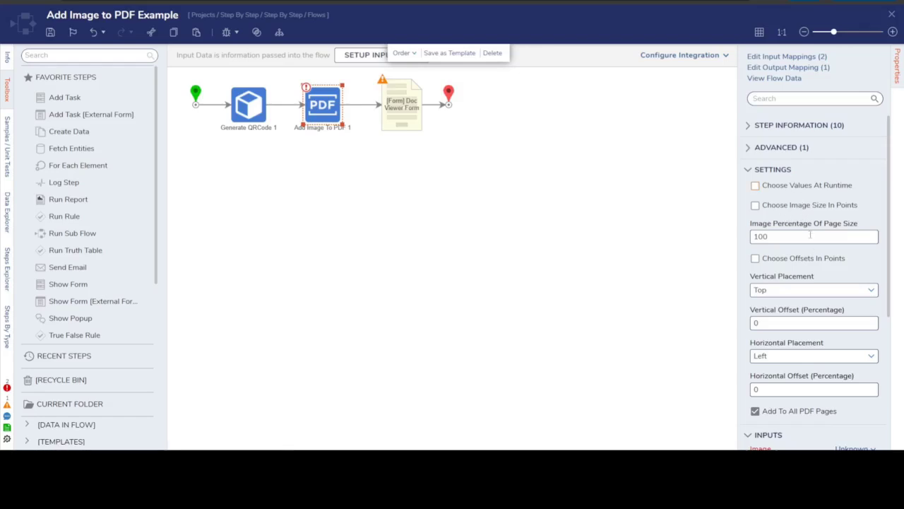
Switch off Add To All PDF Pages to inspect the Page Numbers field, and switch the option back on
scroll(794, 242, "down", 1)
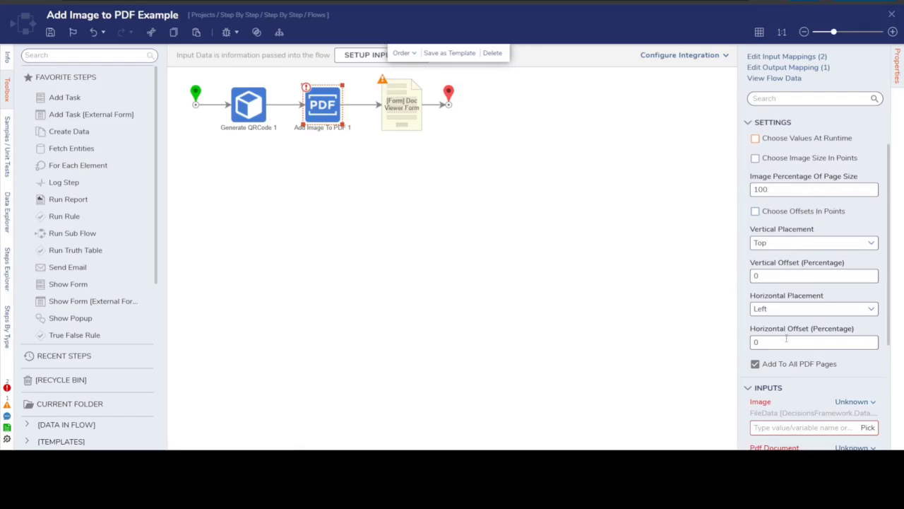
scroll(786, 339, "down", 3)
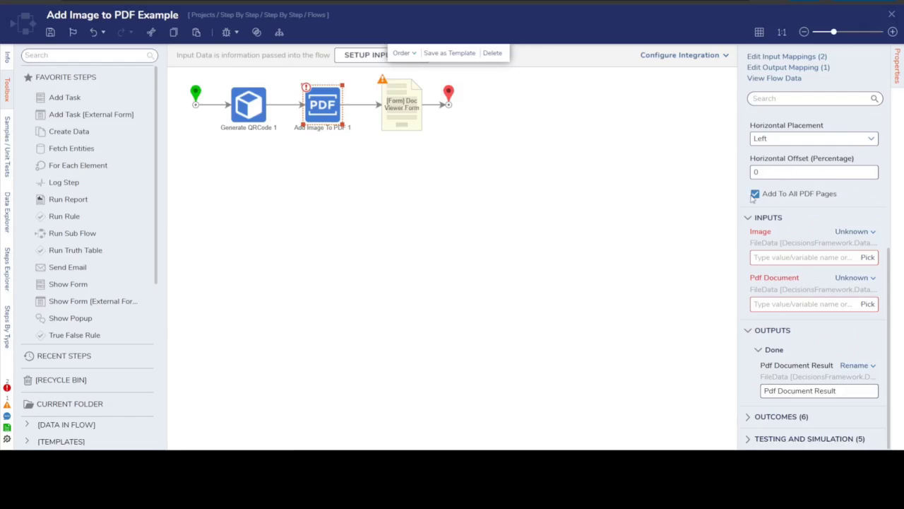
left_click(755, 196)
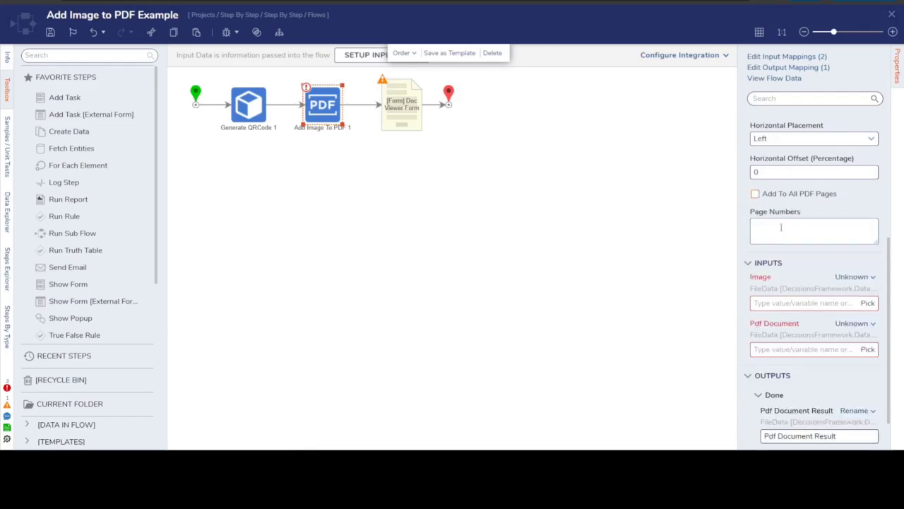
left_click(754, 195)
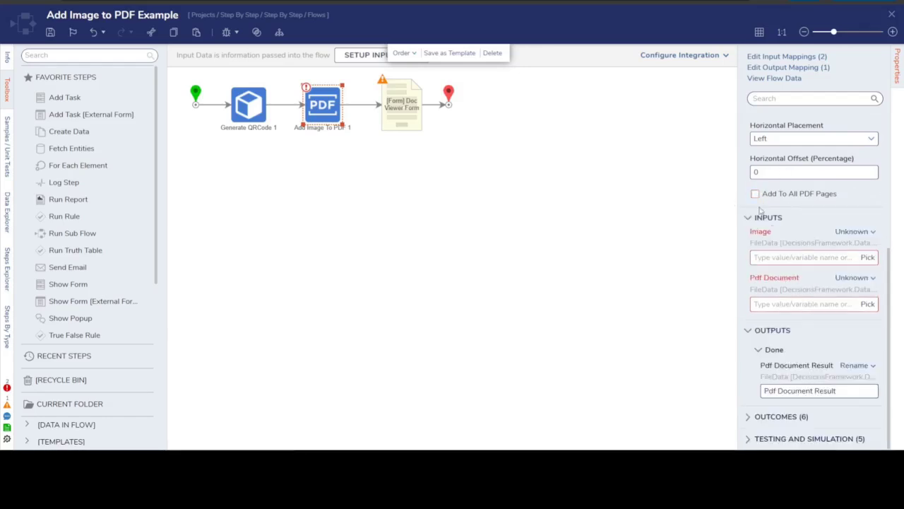
left_click(798, 222)
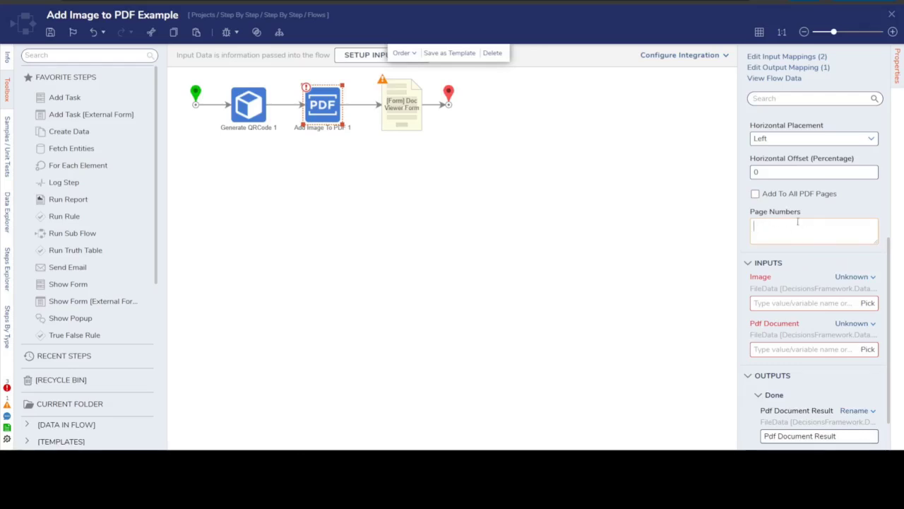
left_click(756, 196)
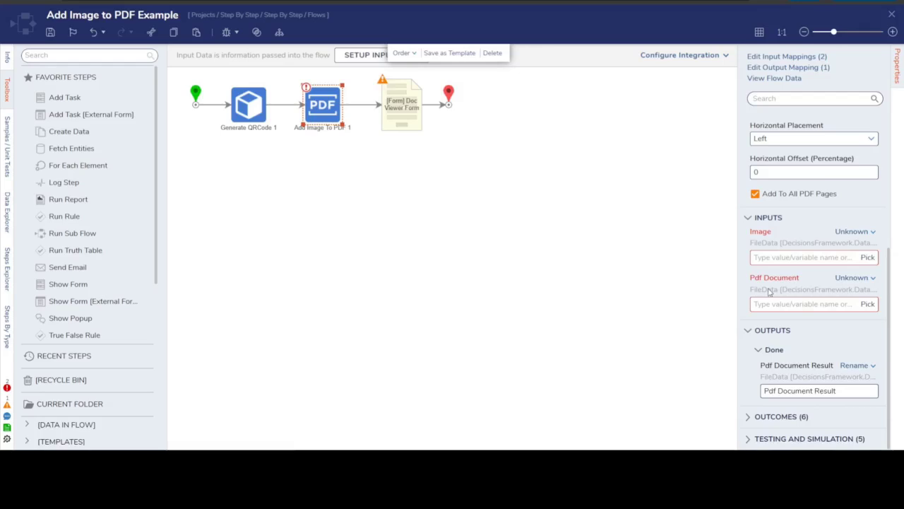
Set the Pdf Document input to the constant file i-9-paper-version (1).pdf and the Image input mapping to Select From Flow
left_click(862, 283)
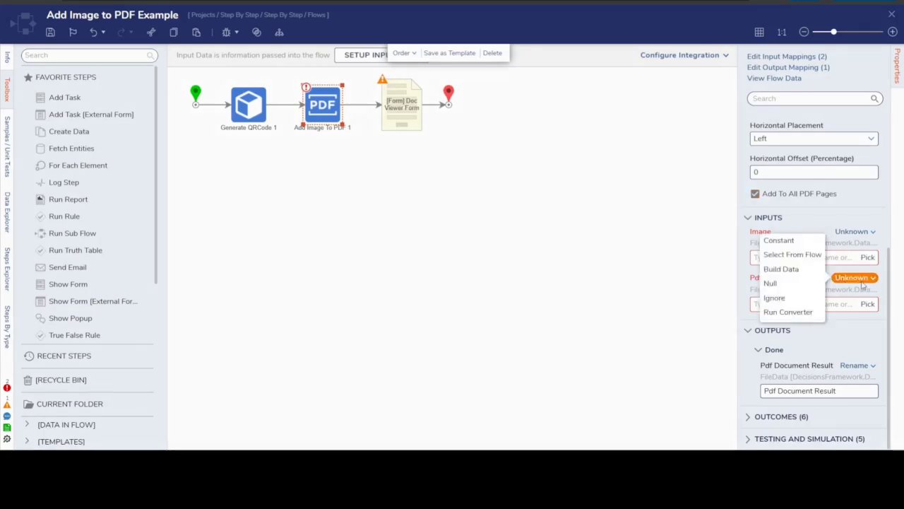
left_click(781, 241)
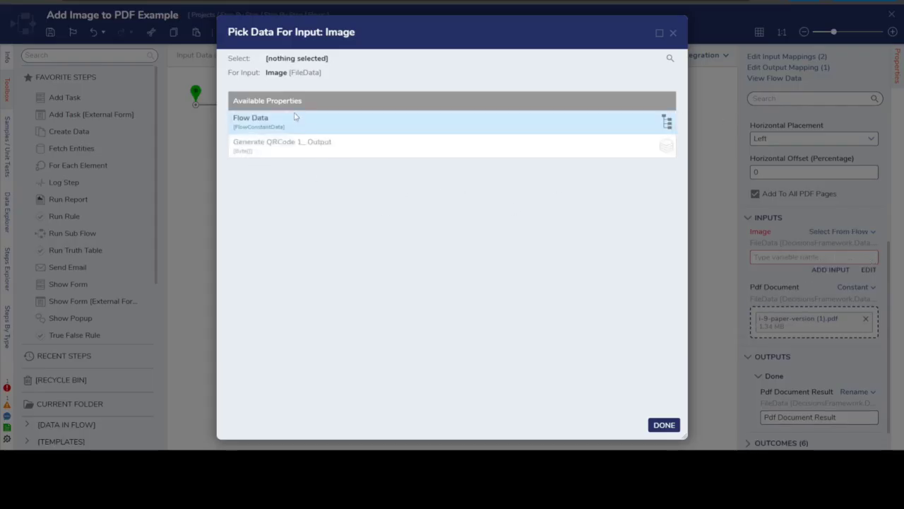
Try picking the Generate QRCode 1 output for the Image input, clear the selection and close the data picker
left_click(320, 156)
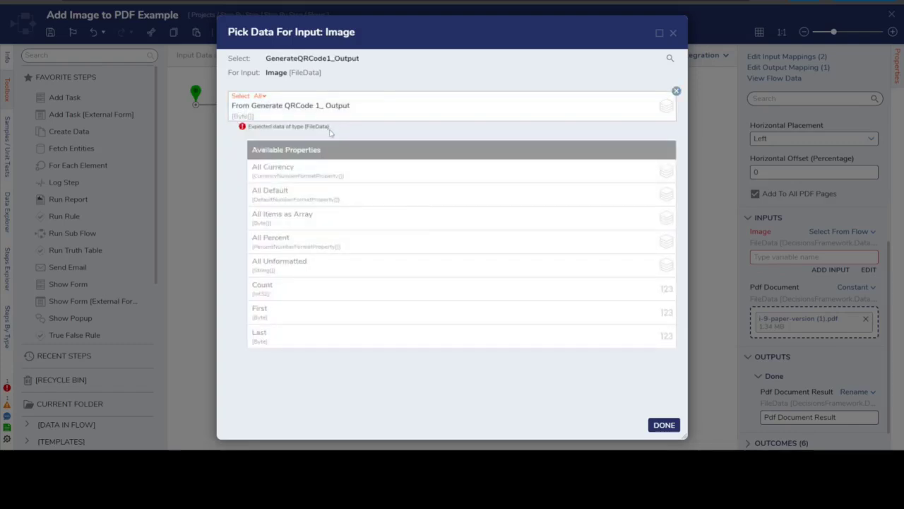
left_click(676, 91)
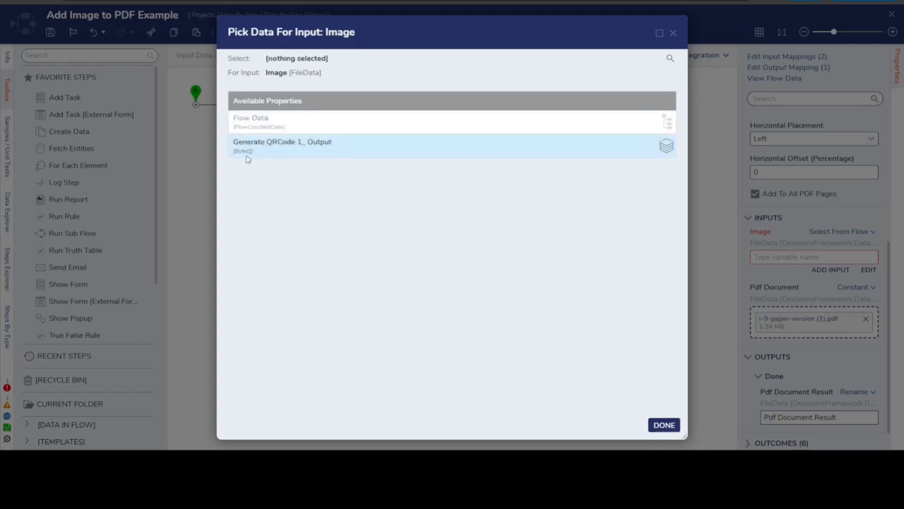
left_click(673, 33)
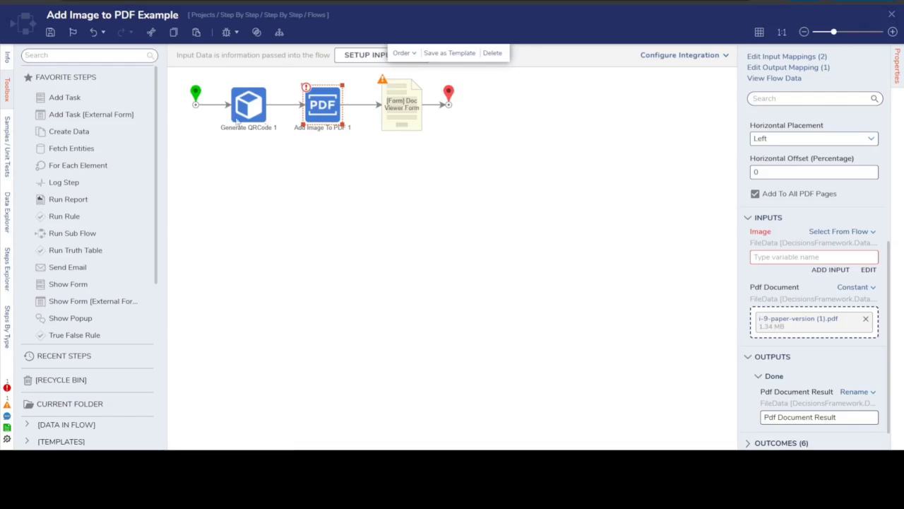
Set the Image input mapping of the Add Image To PDF 1 step to Build Data
left_click(859, 231)
left_click(766, 224)
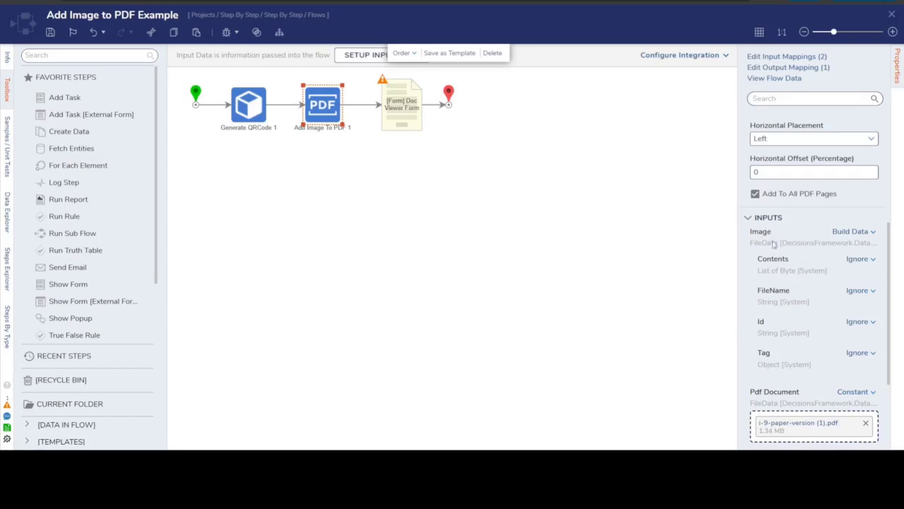
scroll(767, 245, "down", 2)
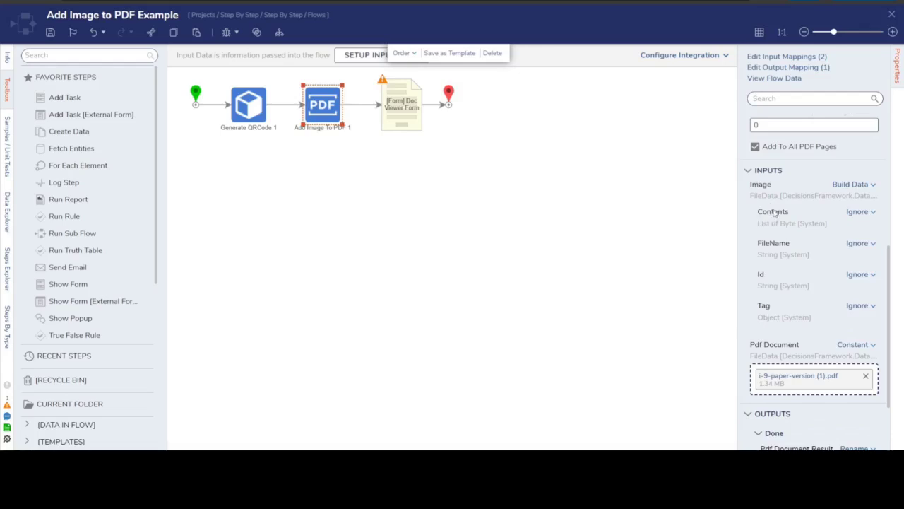
left_click(247, 120)
left_click(322, 105)
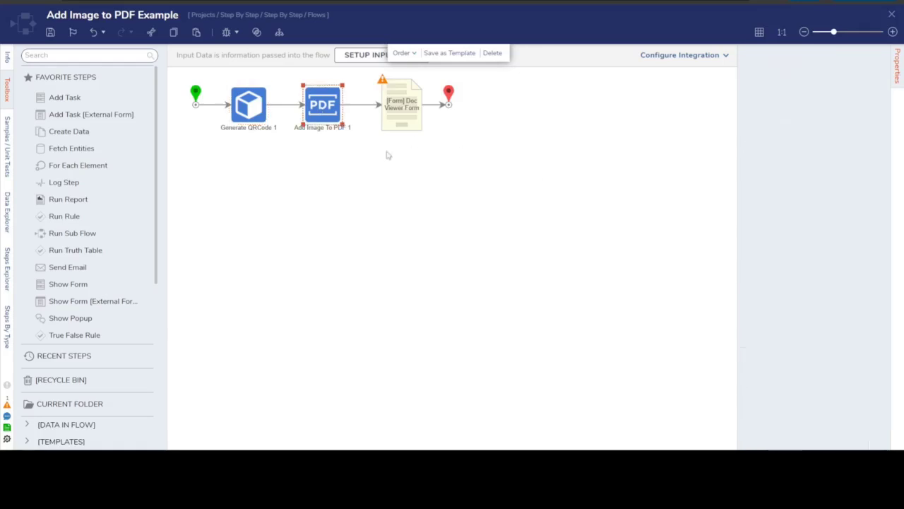
scroll(812, 276, "down", 3)
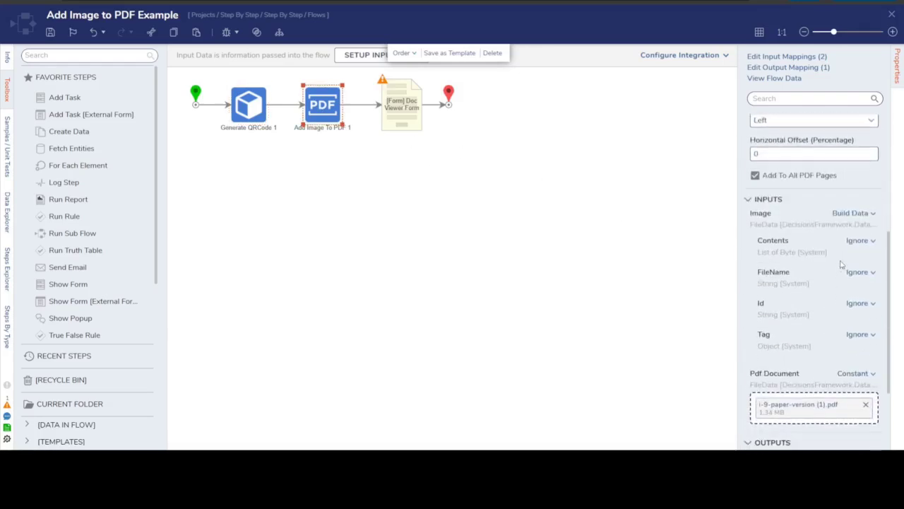
Map the image's Contents from the flow to the Generate QRCode 1 output
left_click(861, 240)
left_click(801, 216)
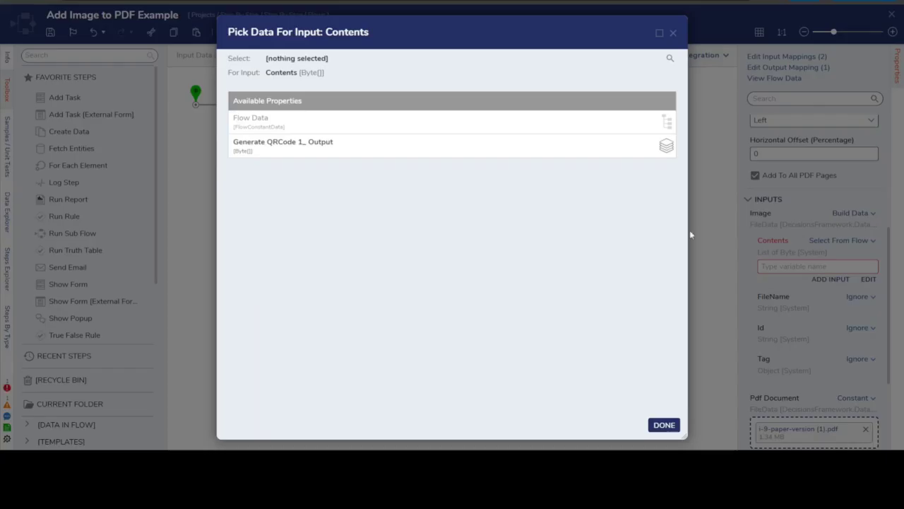
left_click(294, 147)
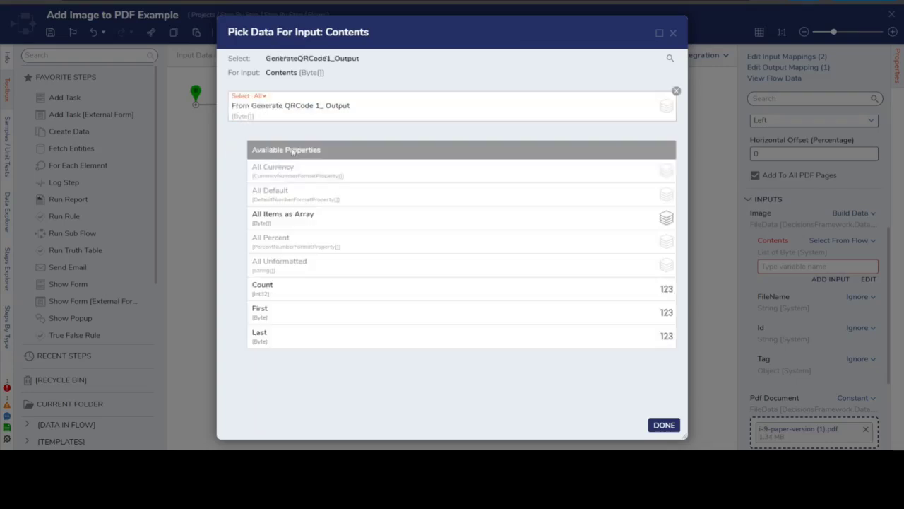
left_click(664, 425)
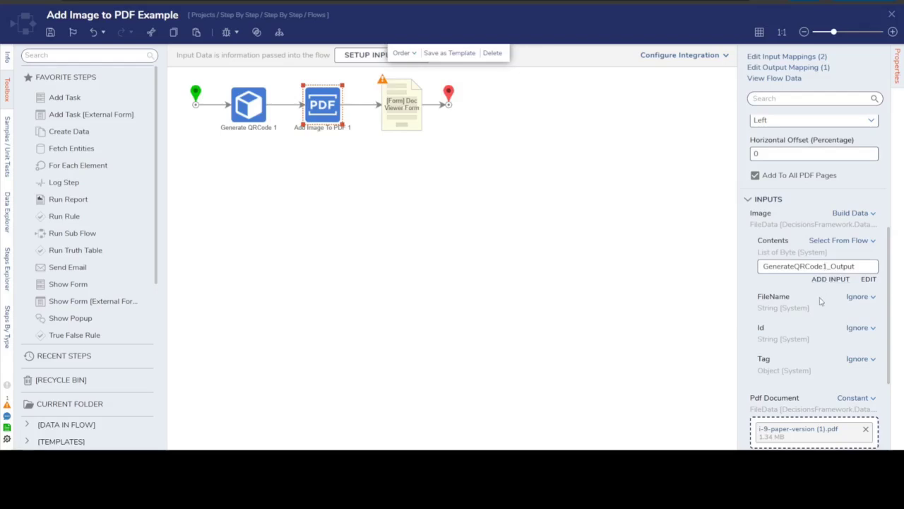
Set the image's FileName mapping to Constant with the value QR.png
scroll(880, 307, "down", 1)
left_click(861, 250)
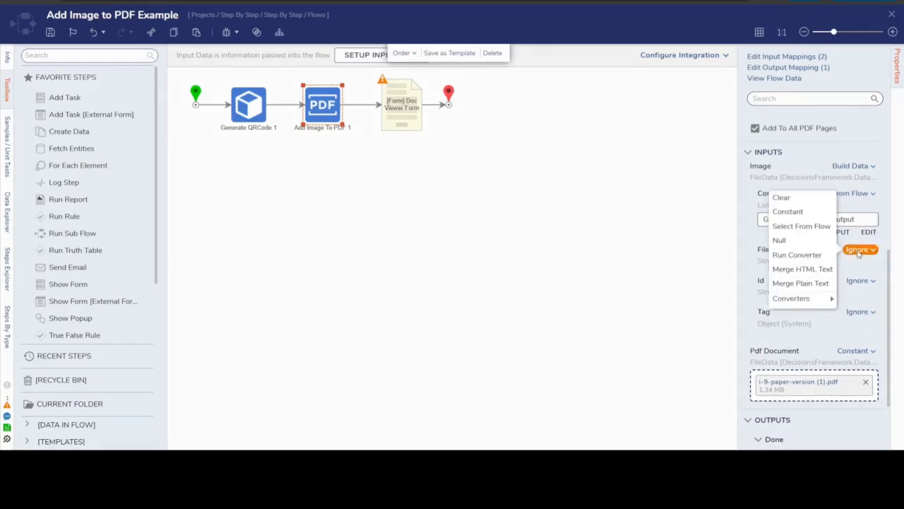
left_click(800, 213)
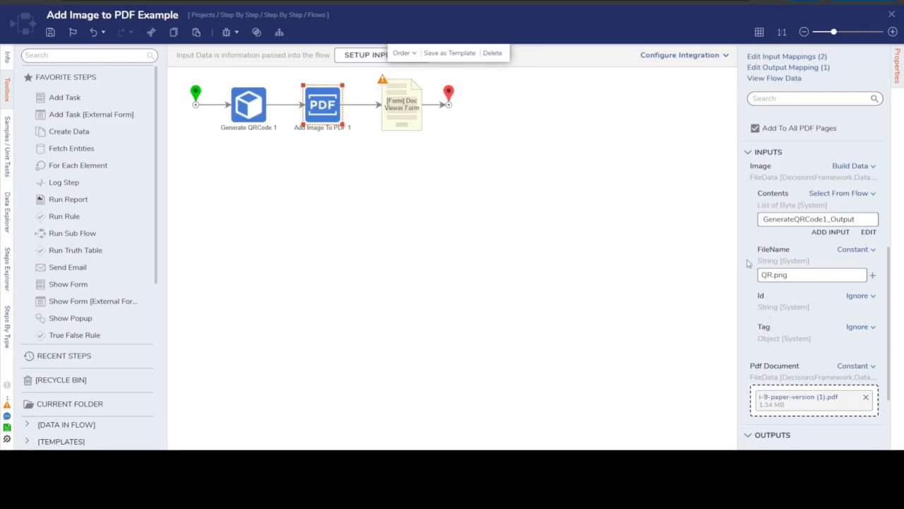
scroll(760, 223, "down", 1)
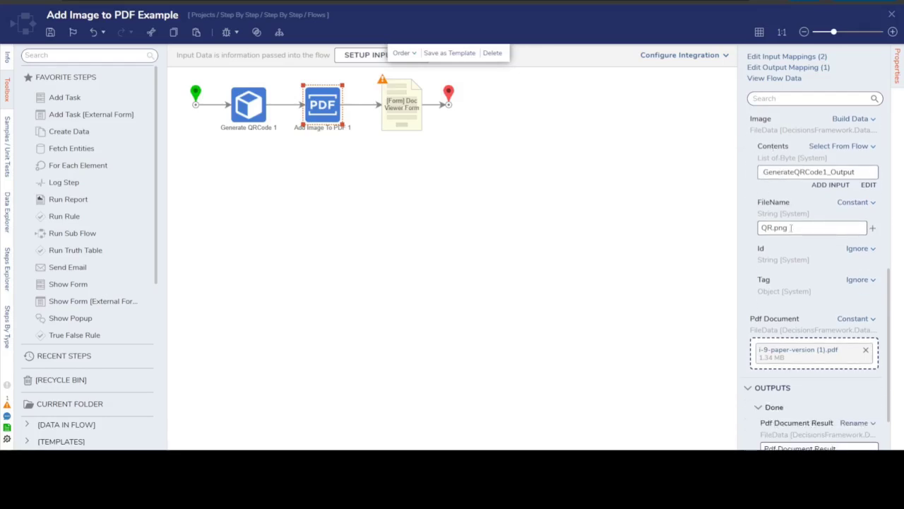
left_click_drag(791, 229, 751, 230)
left_click(777, 172)
Try the Change Value mapping on the Pdf Document Result output, inspect its data picker and restore the Rename mapping
scroll(826, 227, "down", 1)
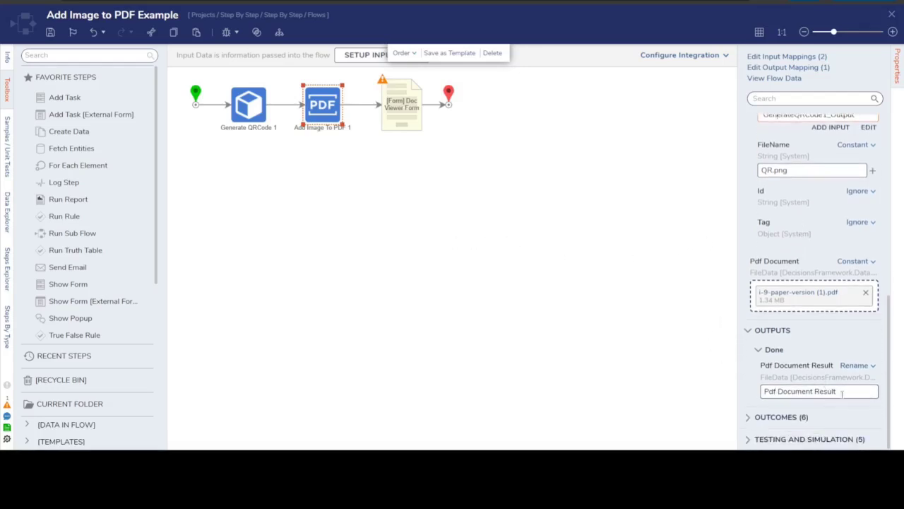
left_click_drag(838, 390, 739, 398)
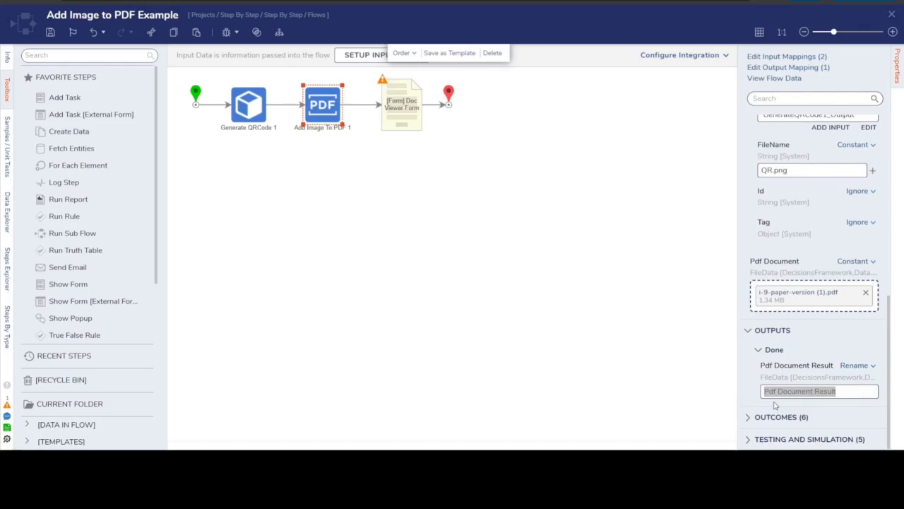
left_click(841, 388)
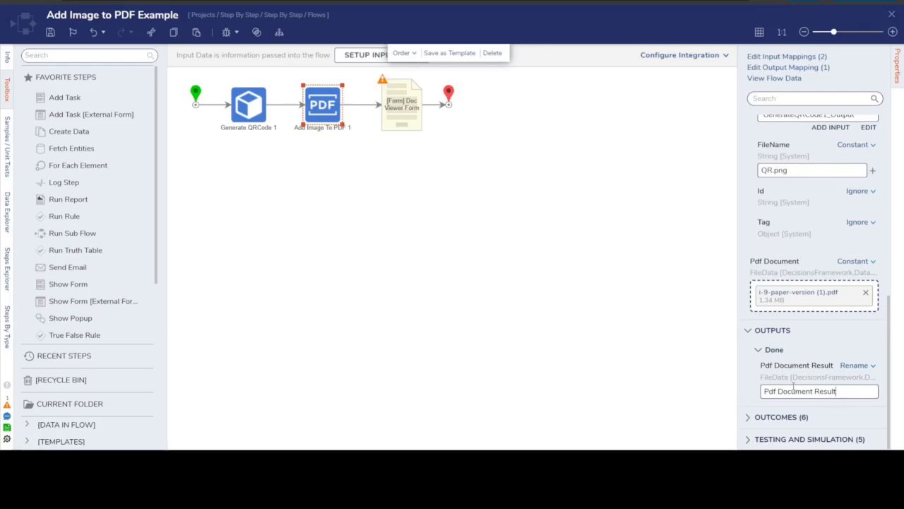
left_click(854, 366)
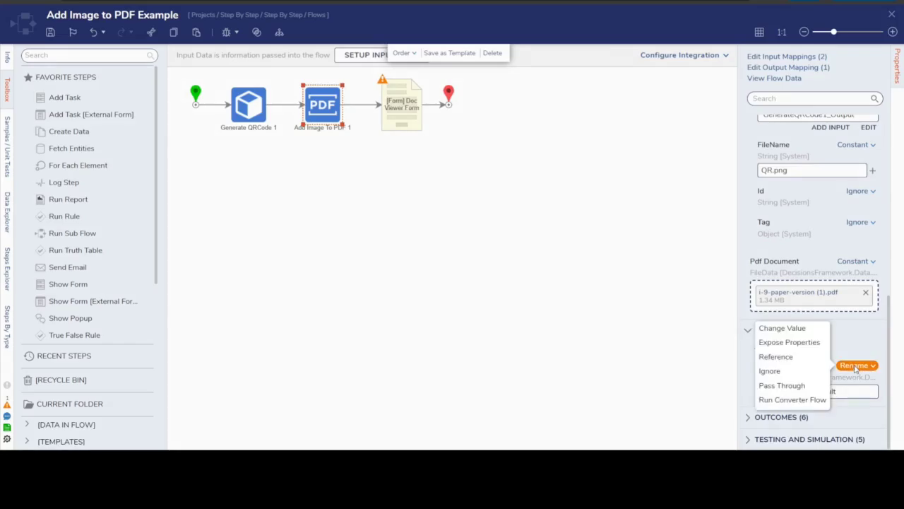
left_click(813, 329)
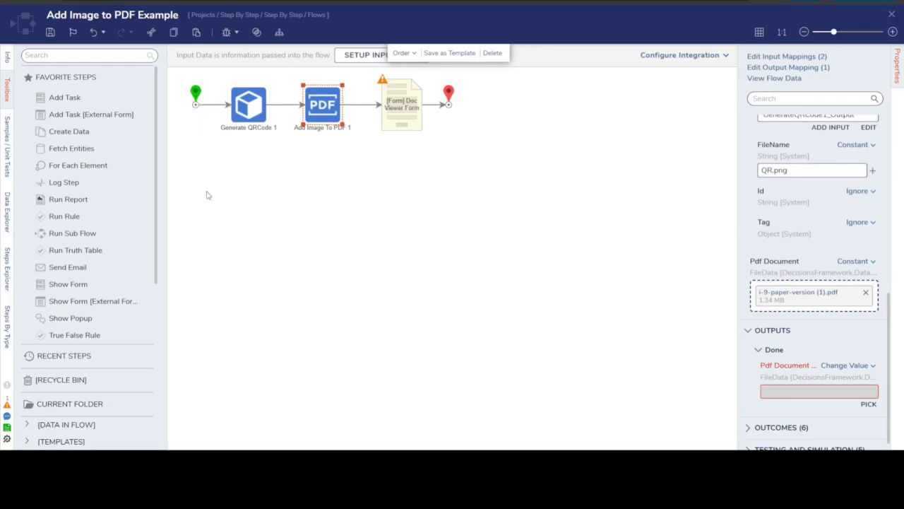
mouse_move(830, 392)
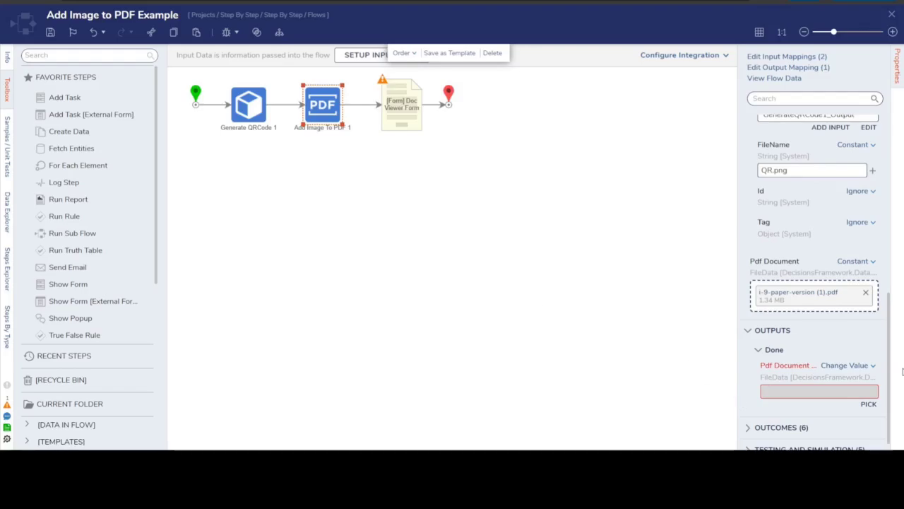
left_click(871, 403)
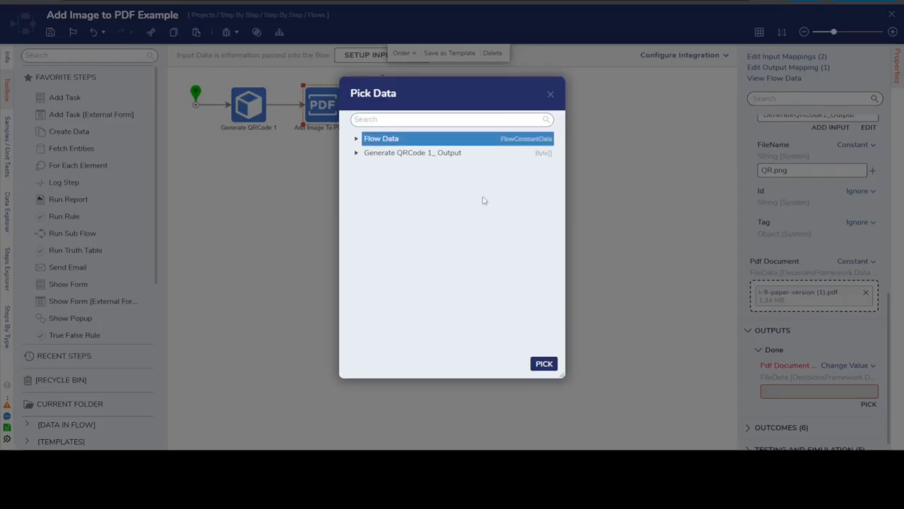
left_click(551, 95)
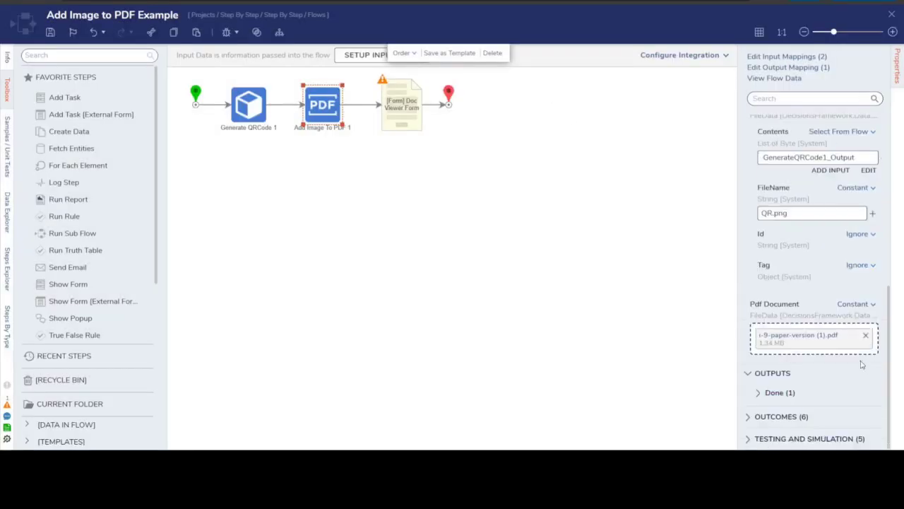
left_click(771, 392)
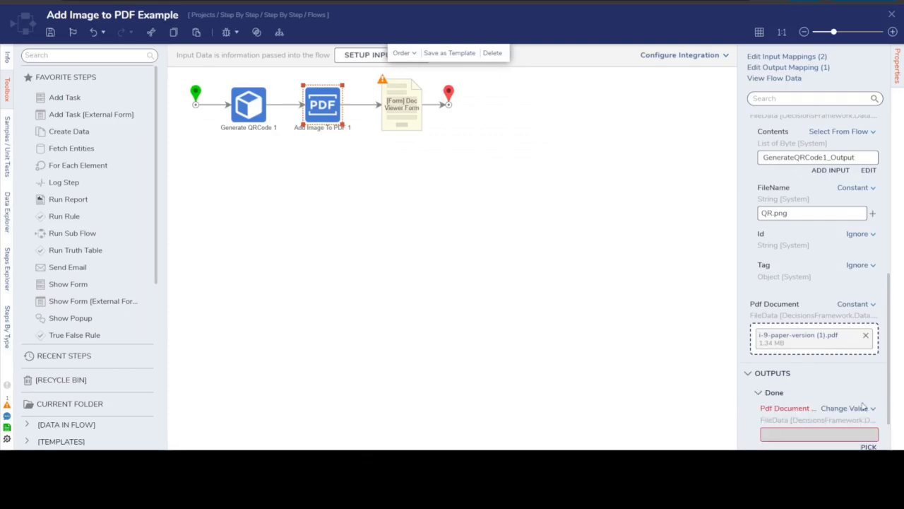
left_click(864, 408)
left_click(765, 387)
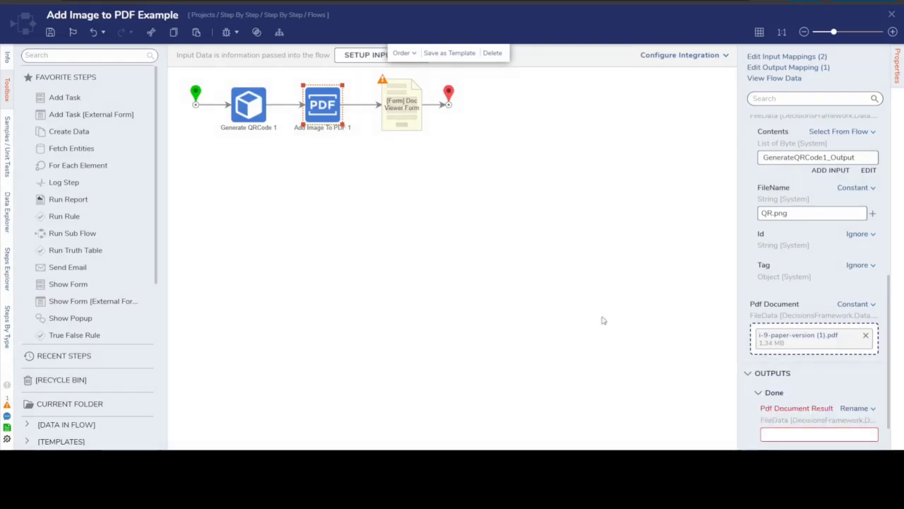
left_click(423, 271)
left_click(334, 115)
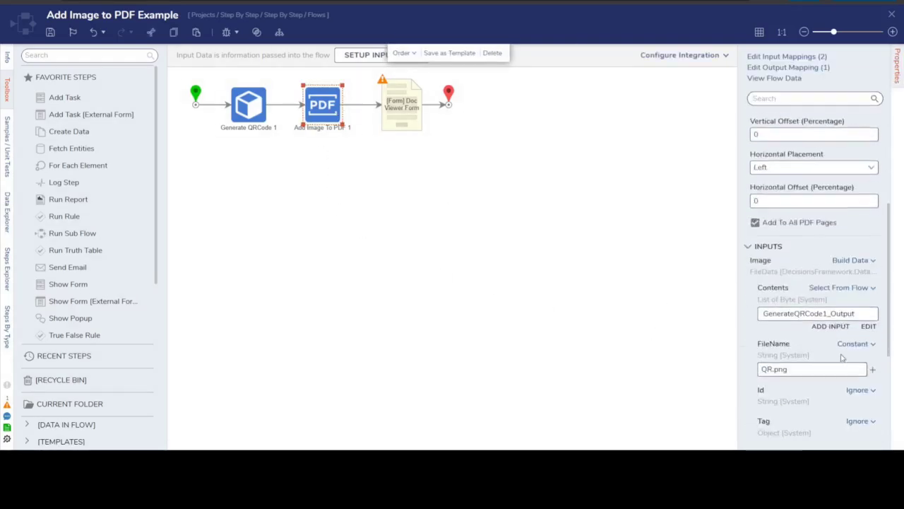
left_click_drag(846, 393, 712, 395)
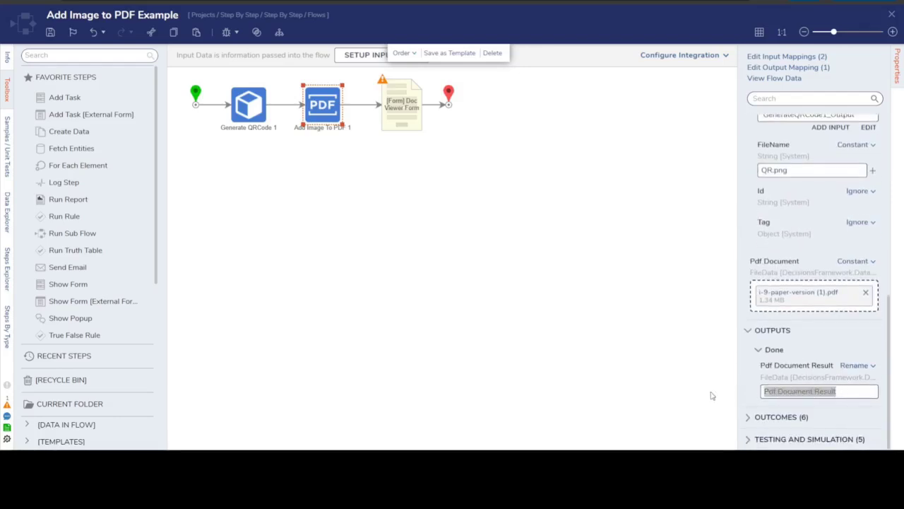
left_click(849, 391)
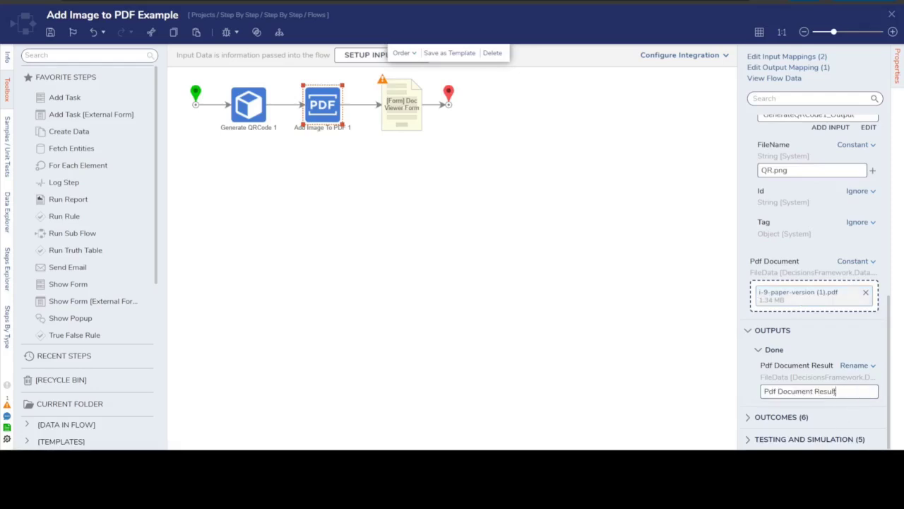
left_click_drag(837, 391, 743, 404)
left_click(841, 396)
Map the Doc input of the Doc Viewer Form step from the flow to Pdf Document Result
left_click(397, 114)
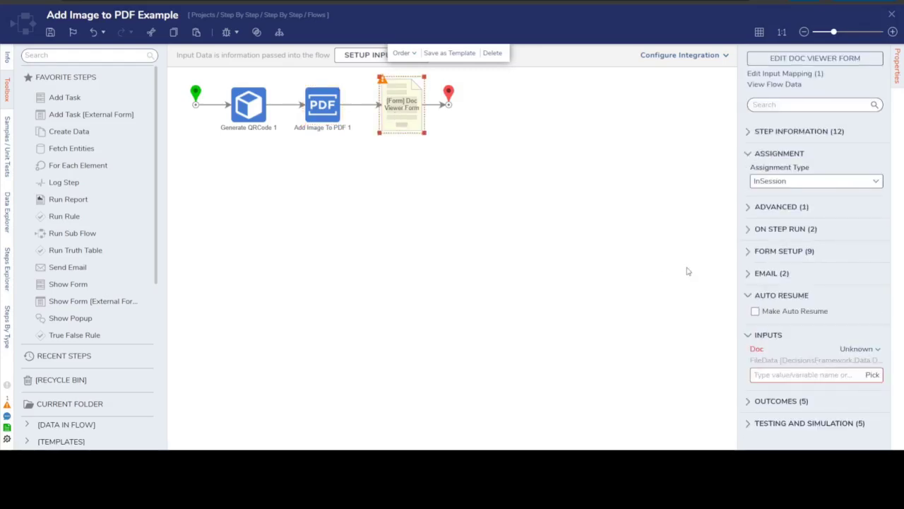
left_click(873, 375)
left_click(290, 146)
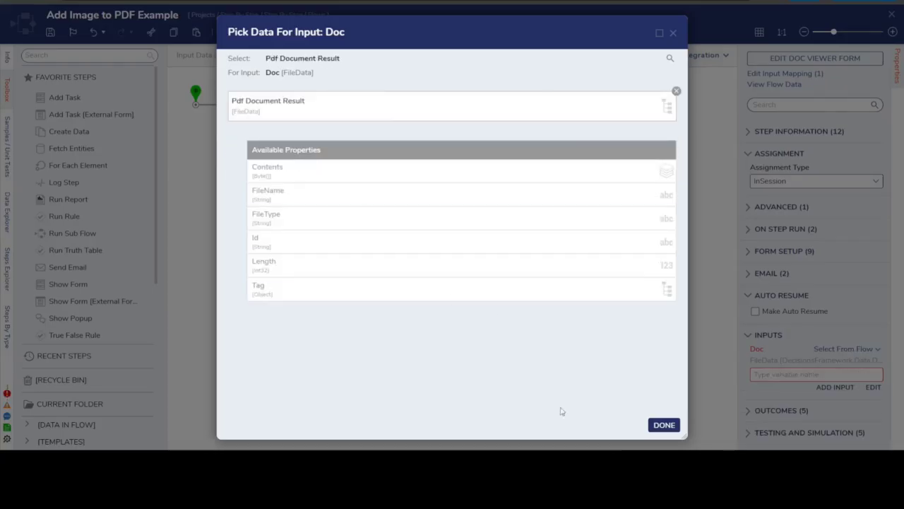
left_click(664, 425)
left_click(466, 284)
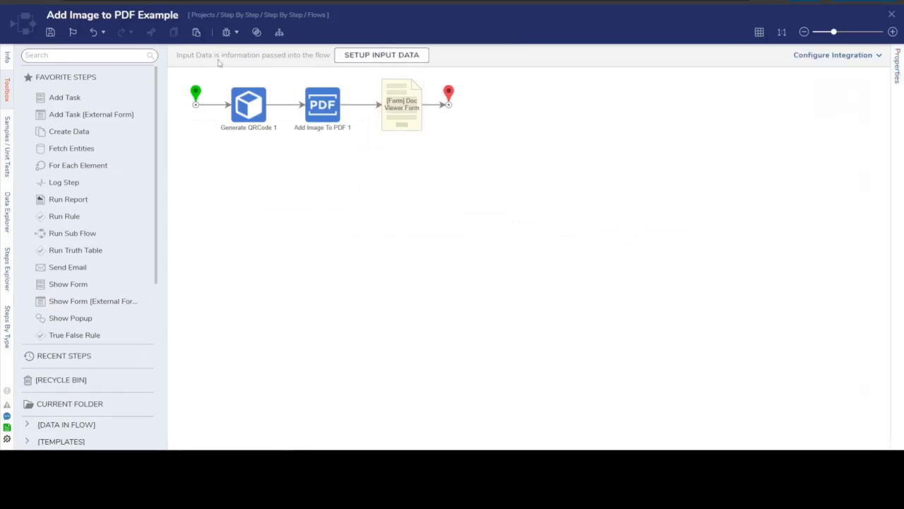
Run the flow in the debugger, examine the QR code placement on every page of the PDF, and complete the form
left_click(226, 32)
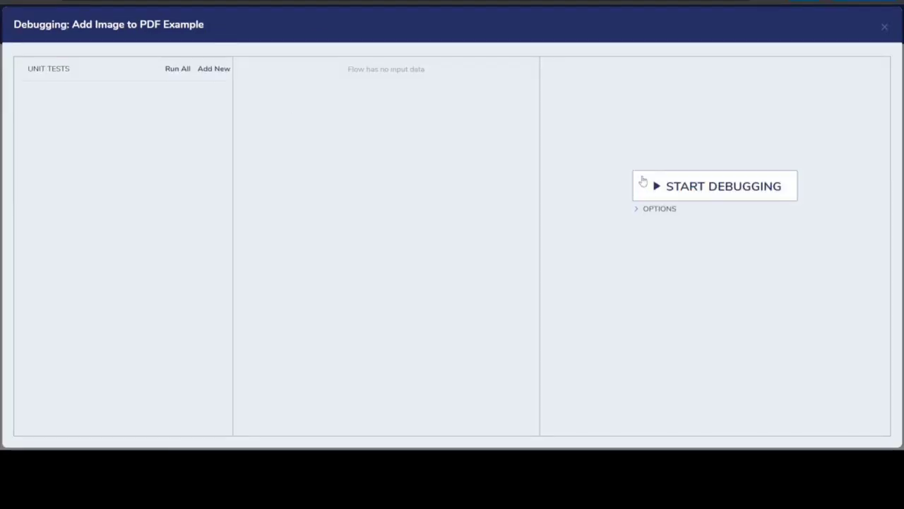
left_click(643, 182)
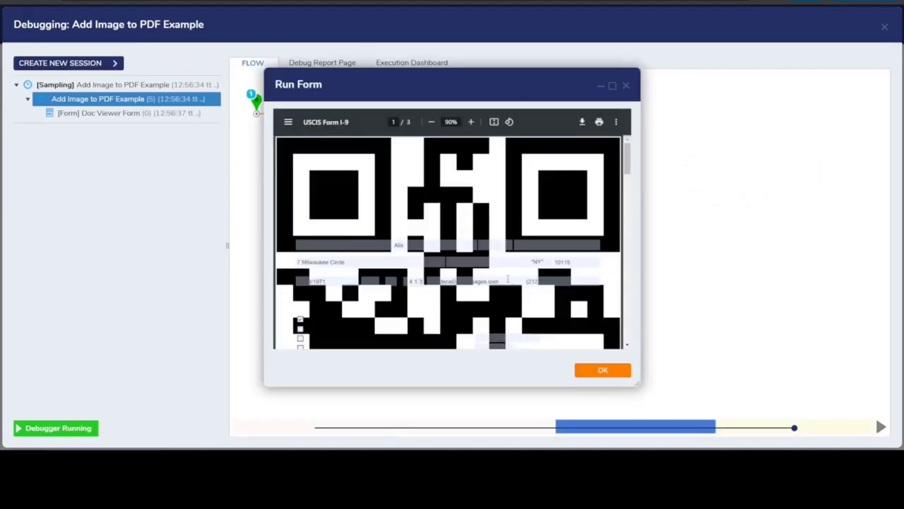
scroll(464, 270, "down", 9)
scroll(459, 272, "up", 9)
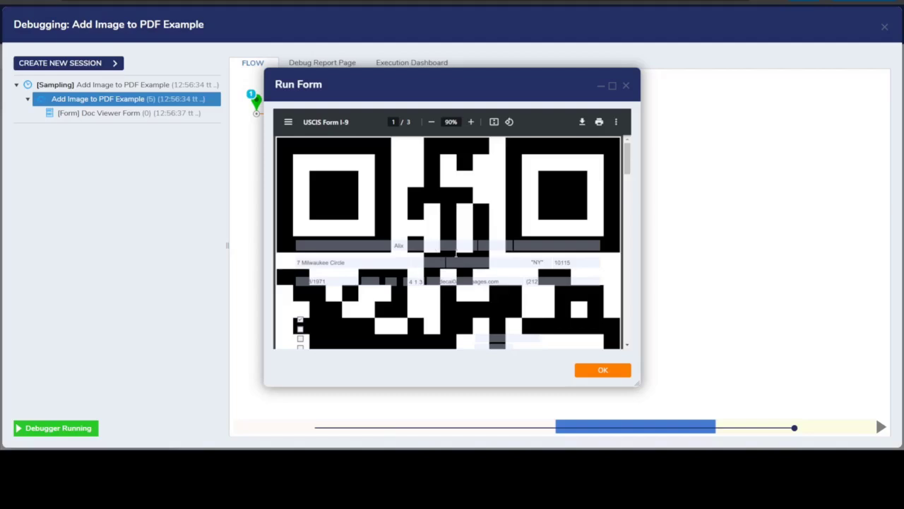
scroll(493, 225, "down", 6)
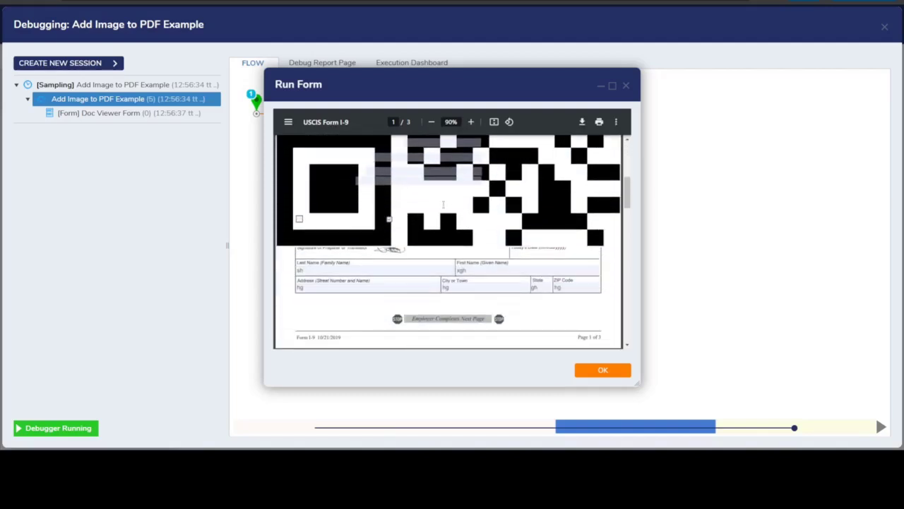
scroll(443, 204, "up", 6)
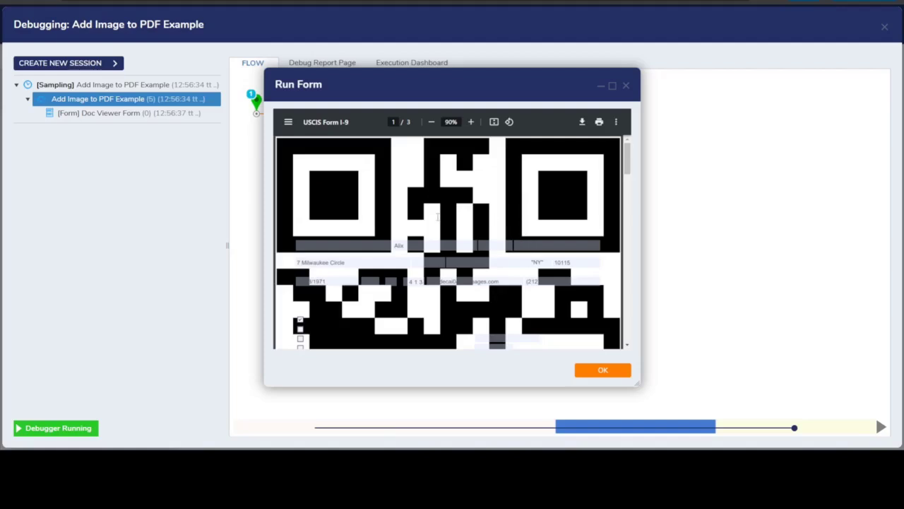
scroll(438, 216, "down", 10)
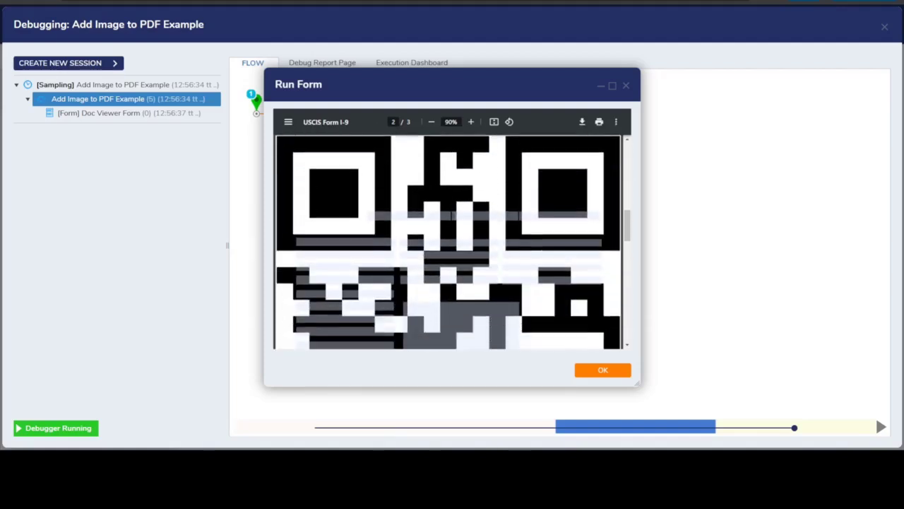
scroll(453, 210, "down", 10)
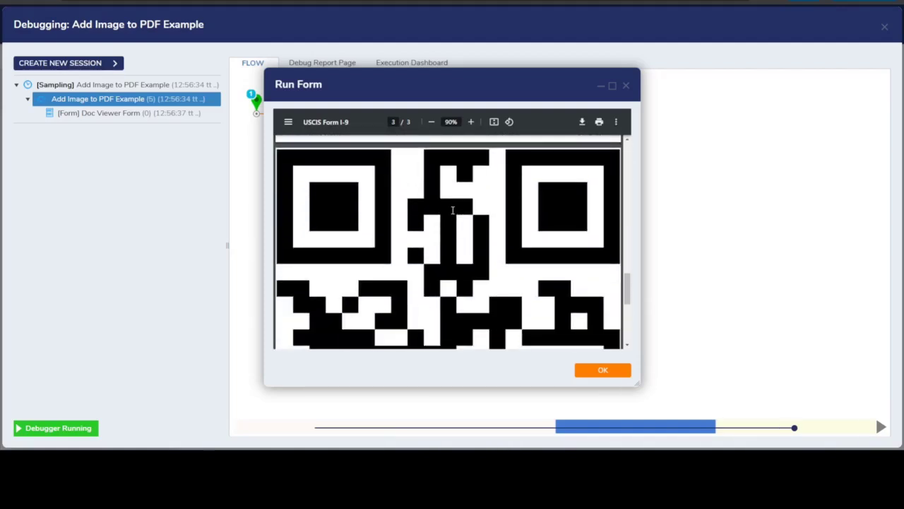
scroll(453, 210, "down", 5)
scroll(438, 252, "up", 4)
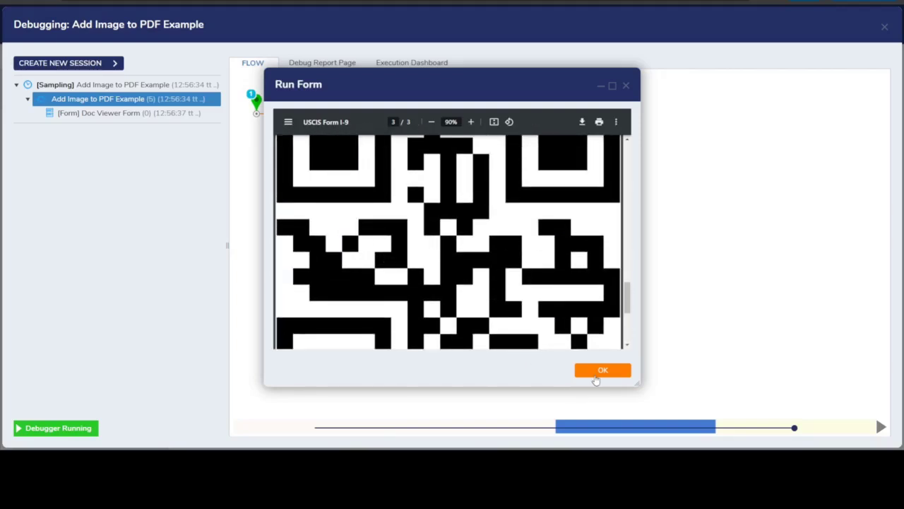
left_click(595, 379)
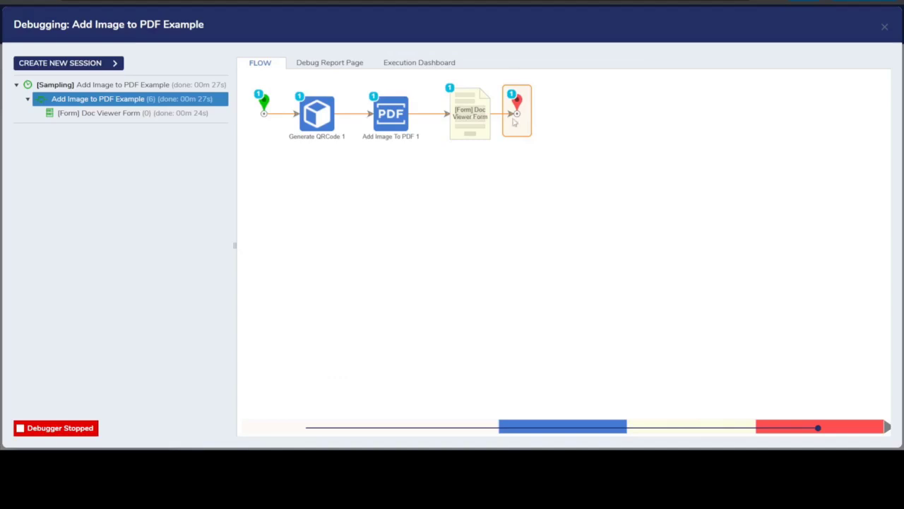
Set the Add Image To PDF step's Image Percentage Of Page Size to 25 and restrict the image to page number 1
left_click(884, 27)
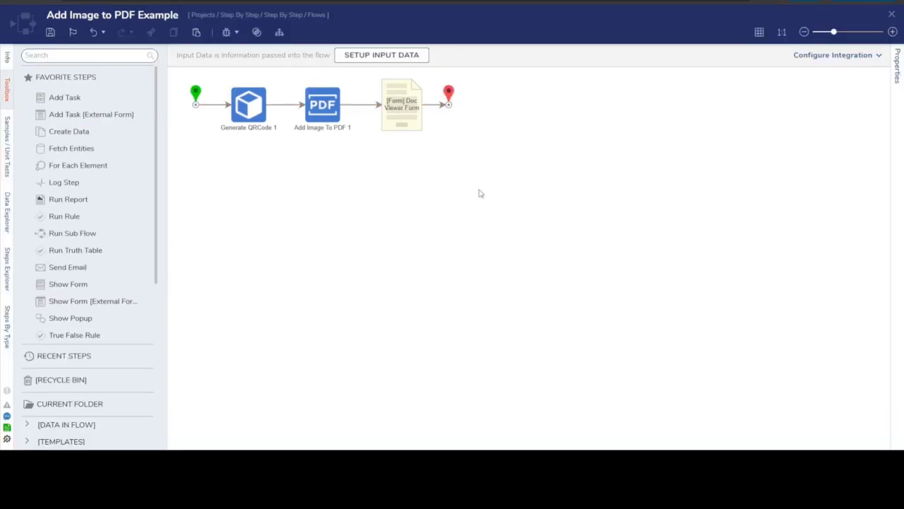
left_click(313, 107)
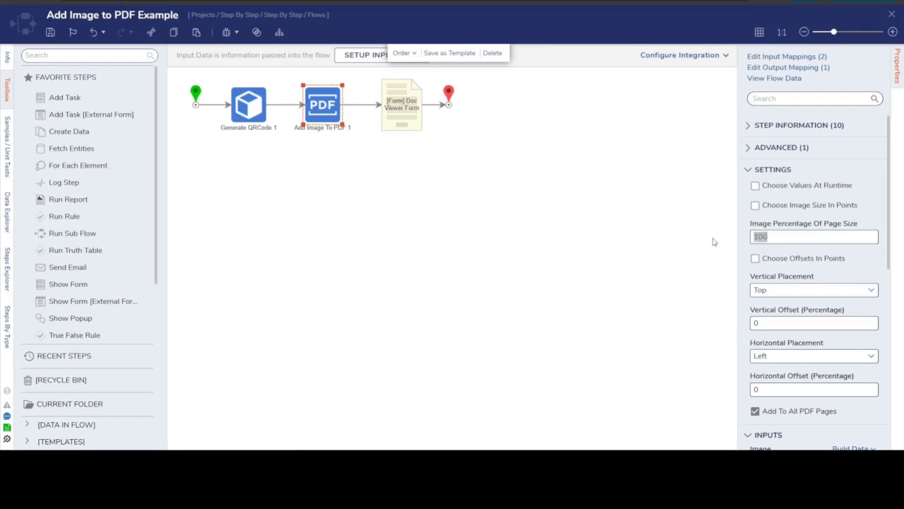
type("25")
scroll(781, 290, "down", 1)
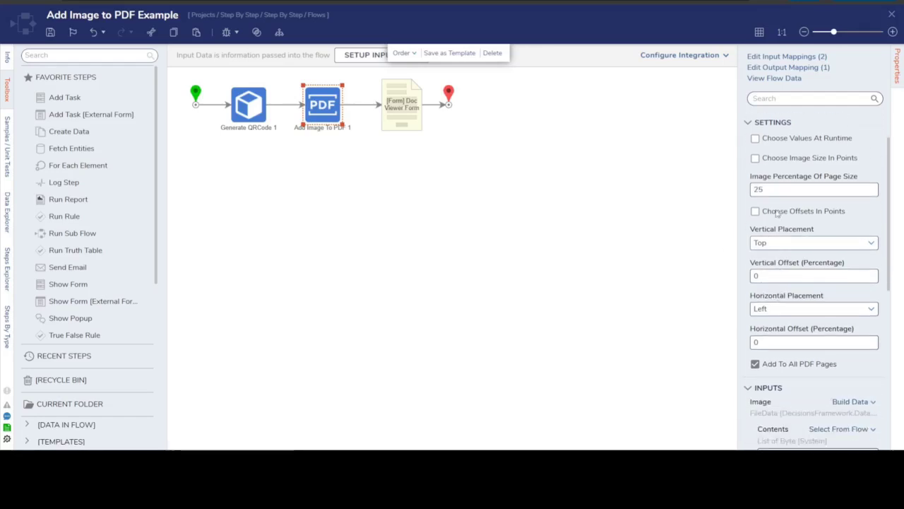
left_click(773, 364)
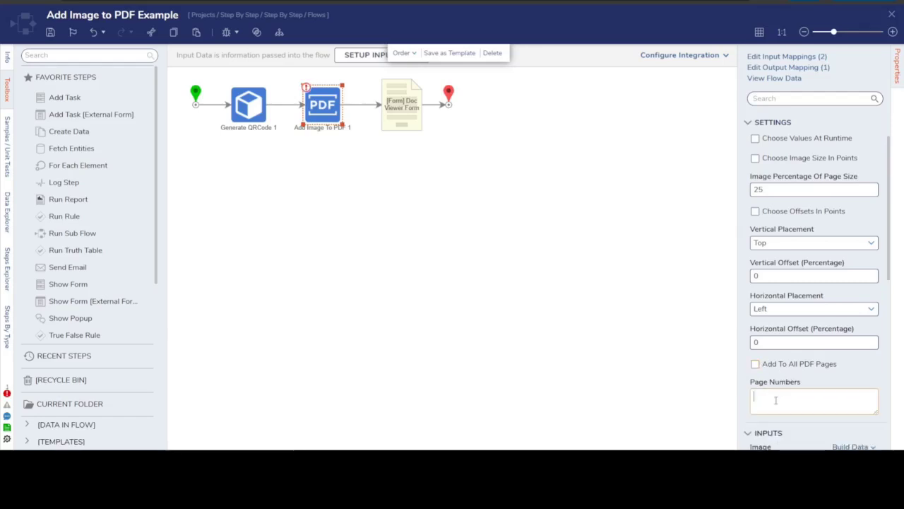
left_click(776, 400)
type("1")
Set the image's vertical and horizontal offsets to 50 percent each
left_click(752, 276)
double_click(755, 276)
type("50")
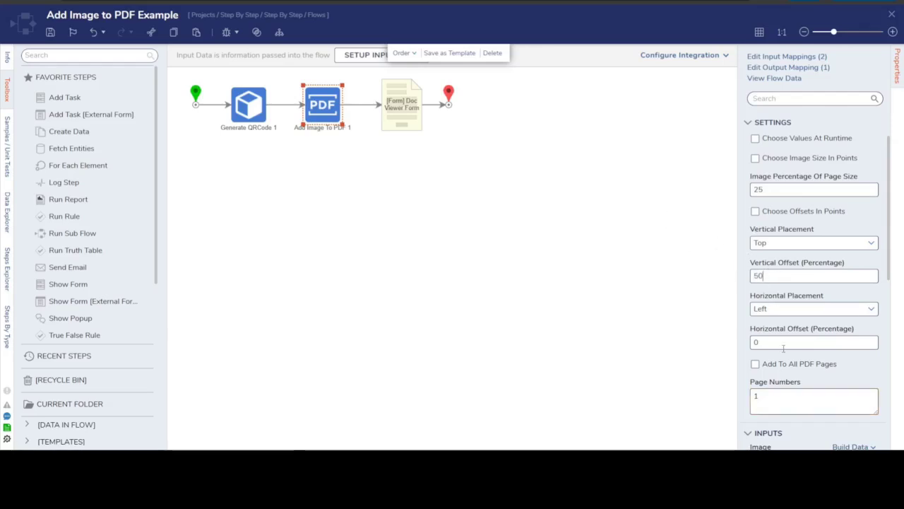
double_click(756, 342)
type("50")
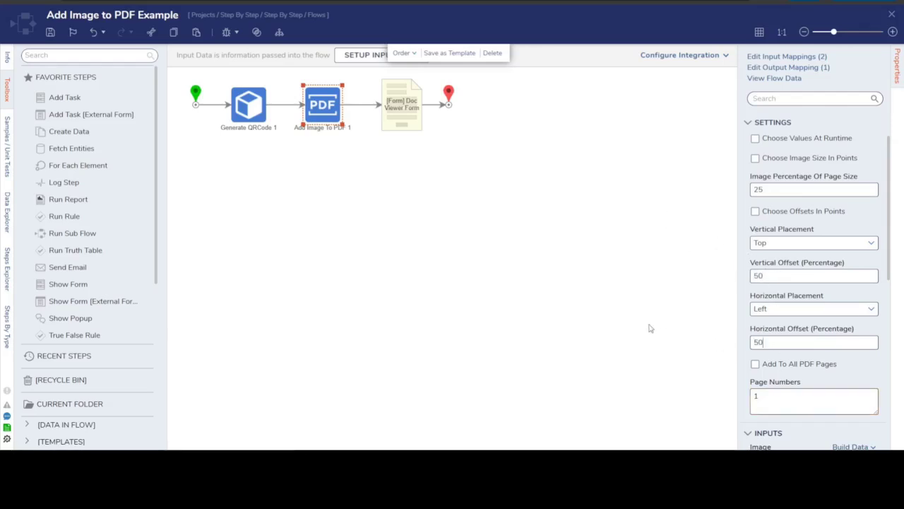
left_click(606, 284)
Run the flow in the debugger, examine the QR code's size and position on the PDF's first page, and close the debugger
left_click(226, 32)
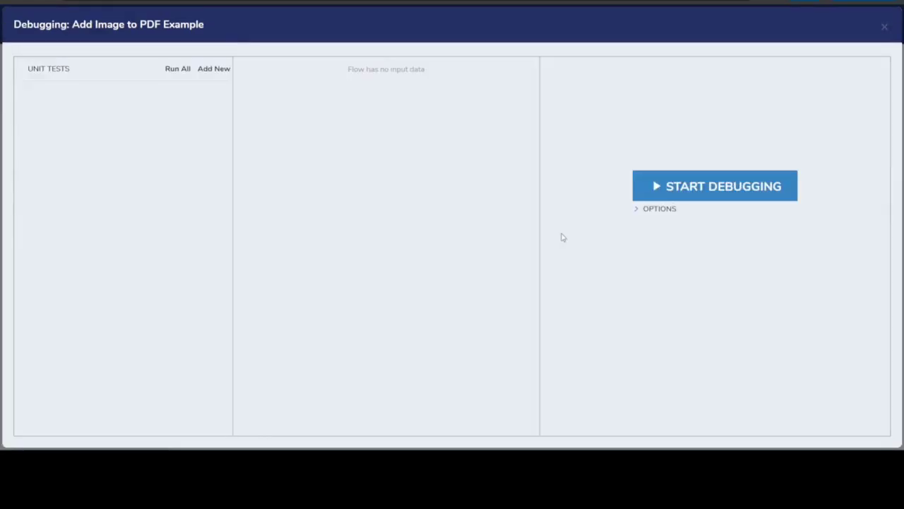
left_click(686, 185)
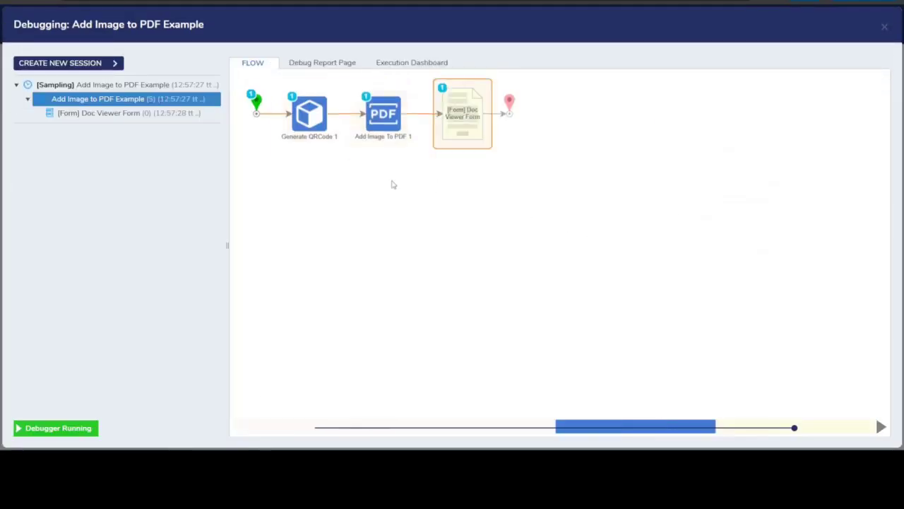
scroll(409, 254, "down", 5)
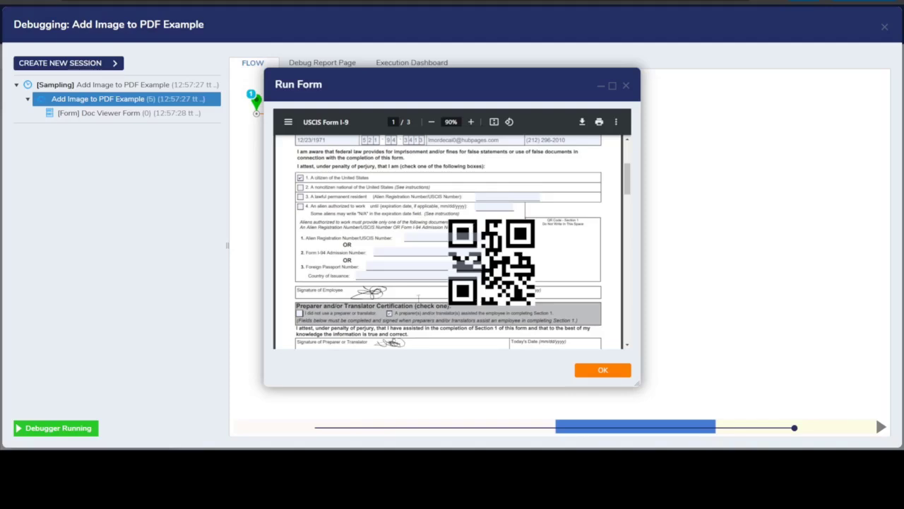
scroll(419, 298, "up", 5)
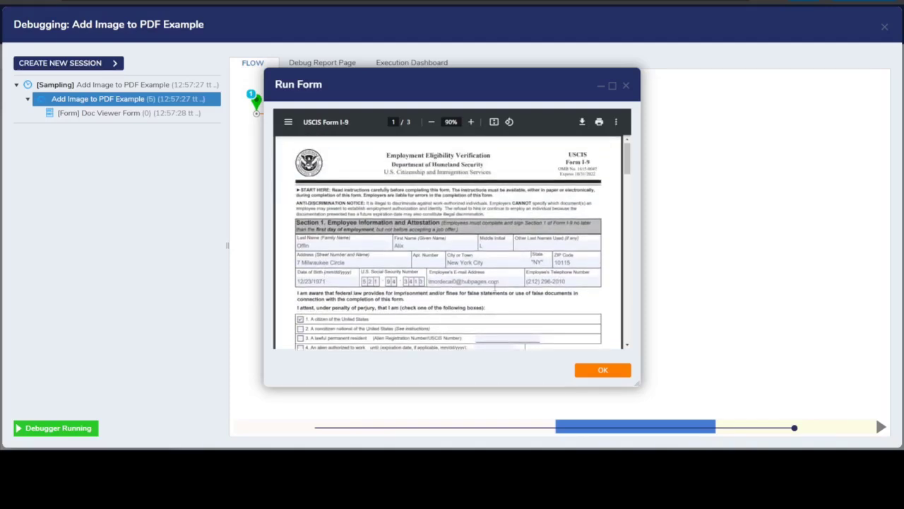
scroll(496, 284, "down", 6)
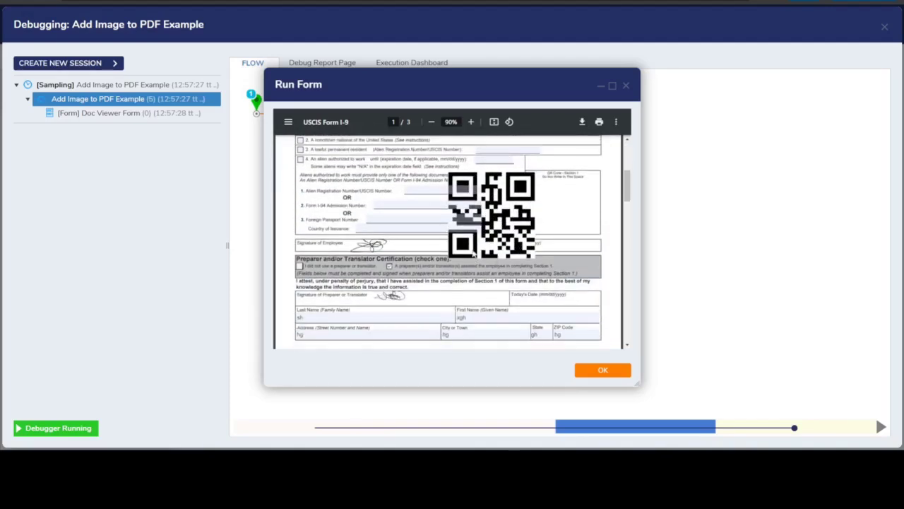
scroll(498, 262, "up", 3)
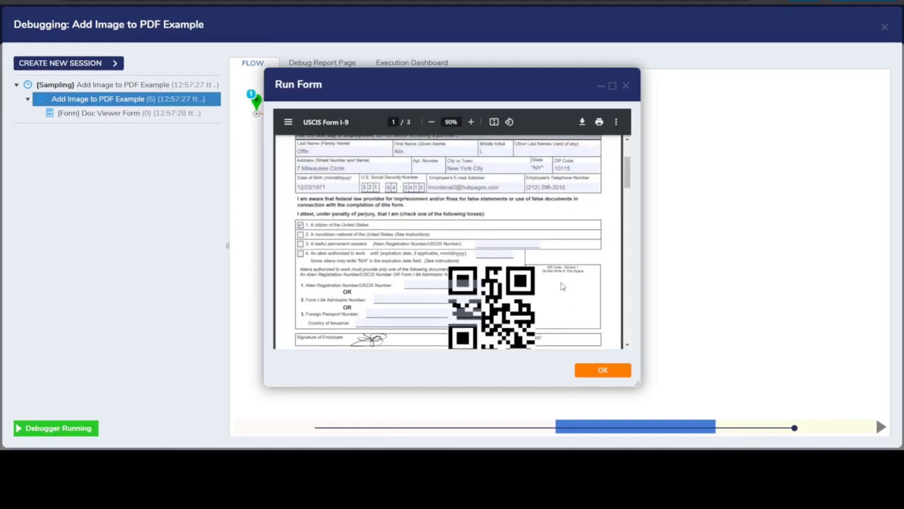
scroll(474, 278, "up", 4)
scroll(548, 214, "down", 7)
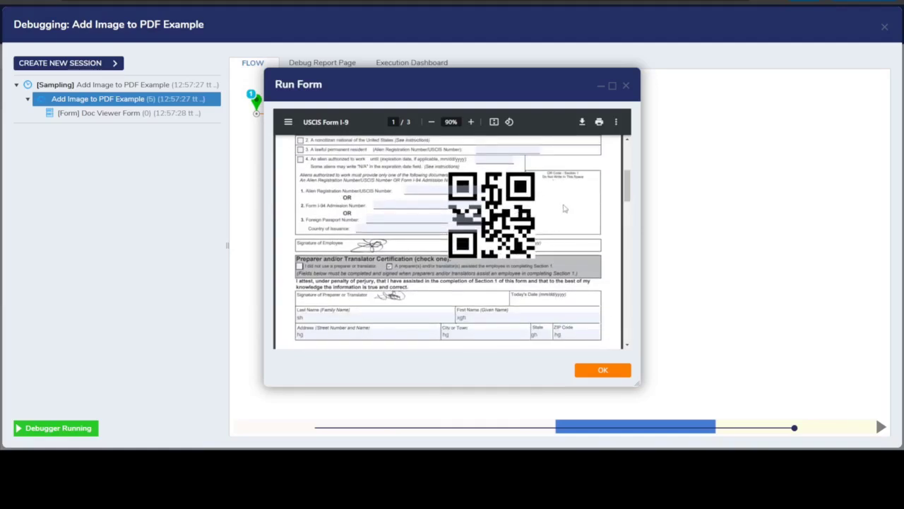
scroll(507, 240, "up", 5)
scroll(507, 239, "down", 5)
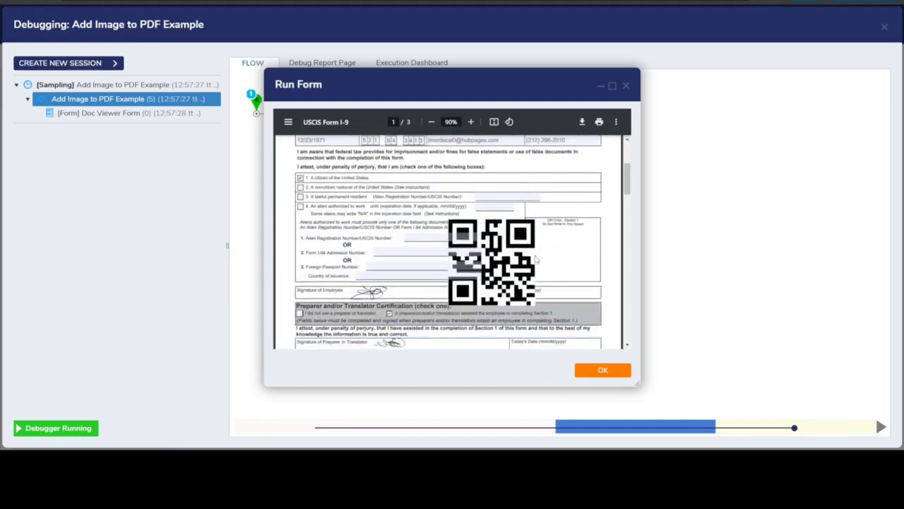
scroll(537, 260, "up", 5)
left_click(626, 85)
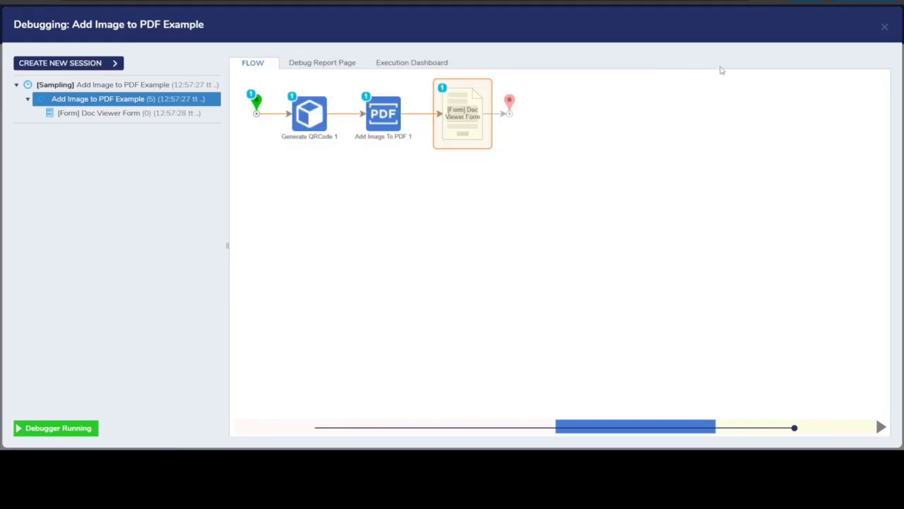
left_click(890, 27)
Switch the Add Image To PDF step to image size in points and offsets in points
left_click(322, 105)
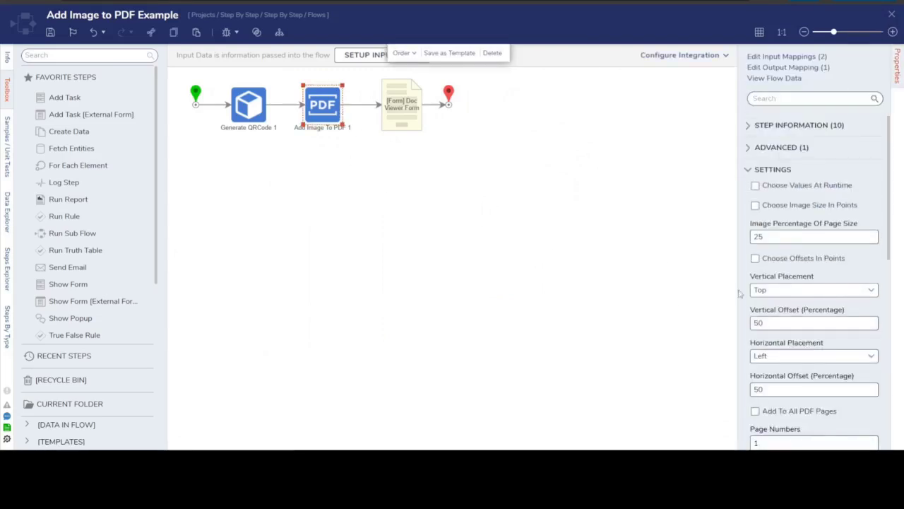
scroll(781, 242, "down", 2)
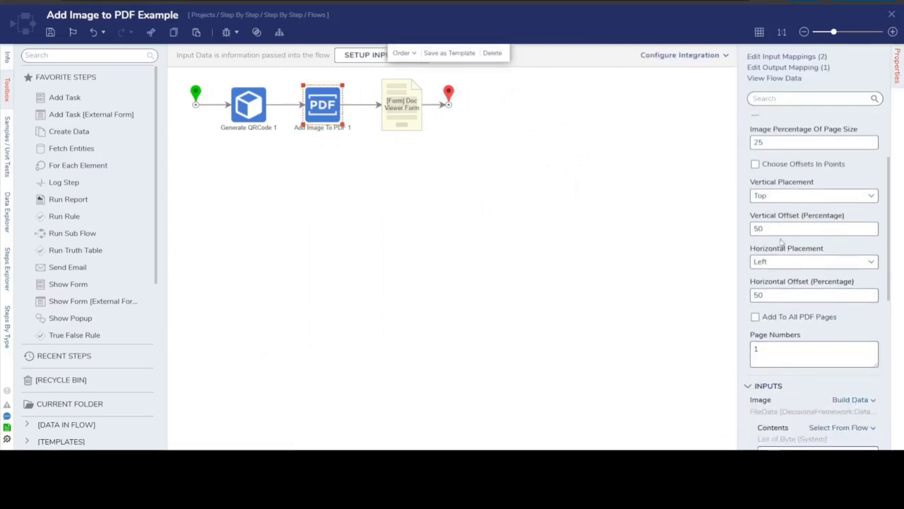
scroll(778, 244, "up", 2)
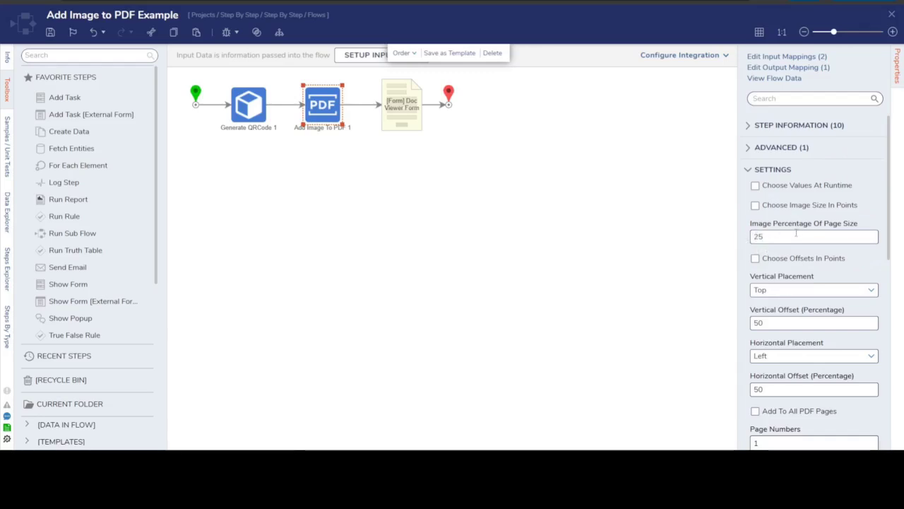
scroll(796, 233, "down", 2)
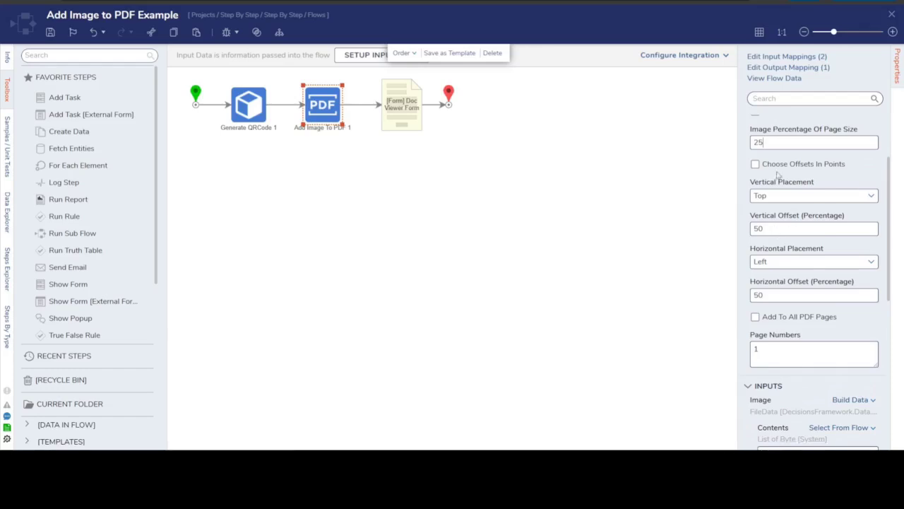
left_click(767, 228)
scroll(777, 226, "up", 2)
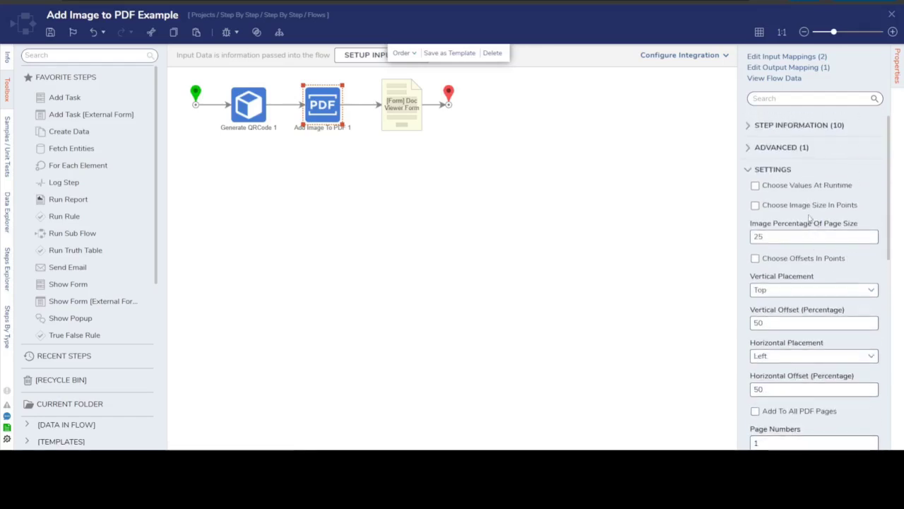
left_click(755, 206)
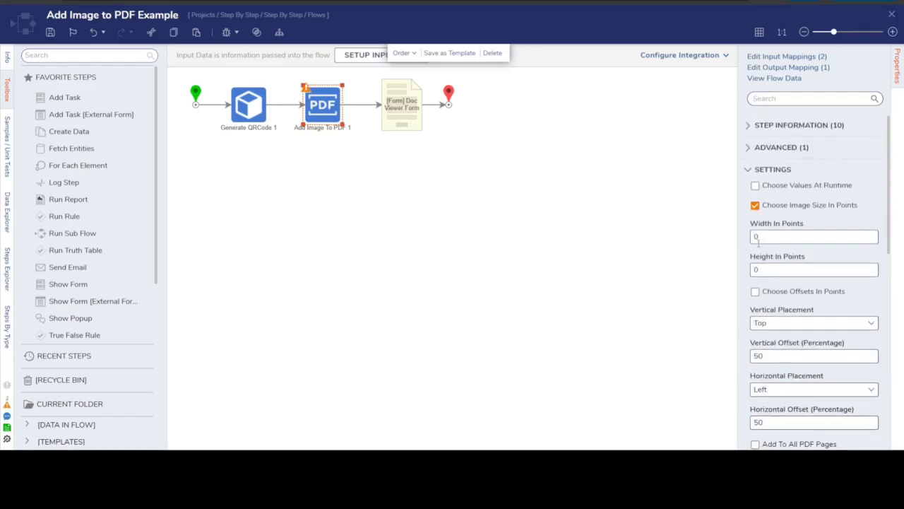
left_click(754, 293)
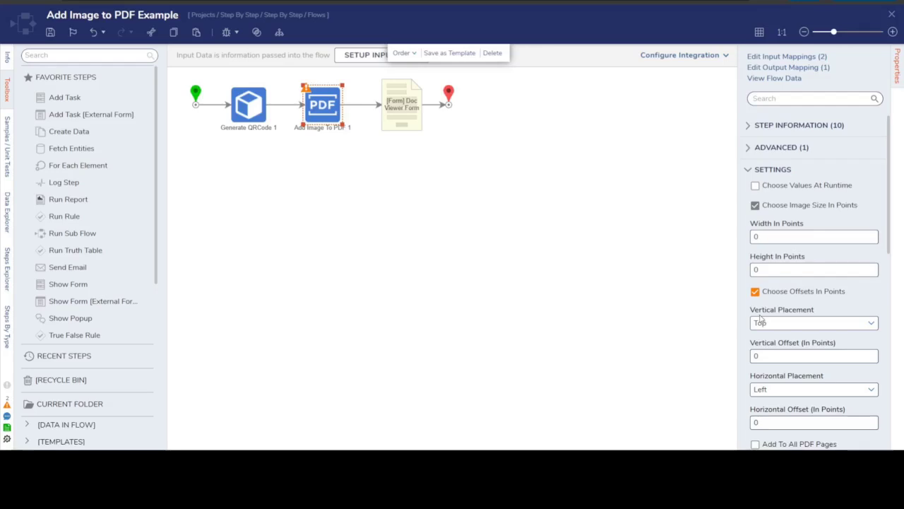
Set the image's width and height to 100 points each
scroll(788, 276, "down", 1)
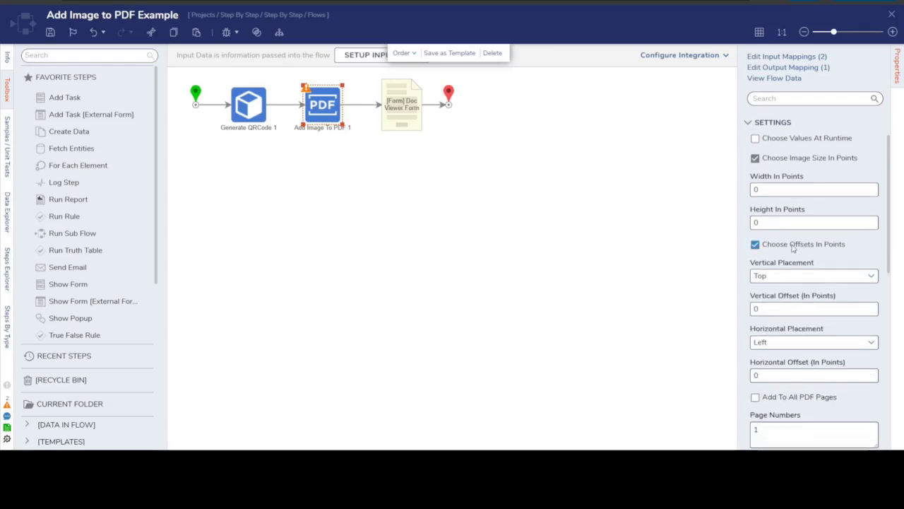
scroll(792, 247, "down", 1)
scroll(749, 244, "up", 2)
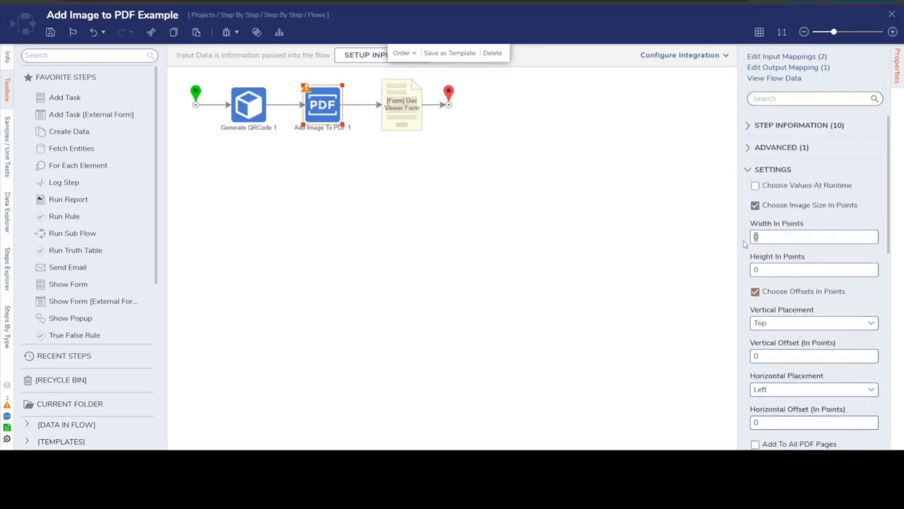
type("100")
key("Tab")
type("100")
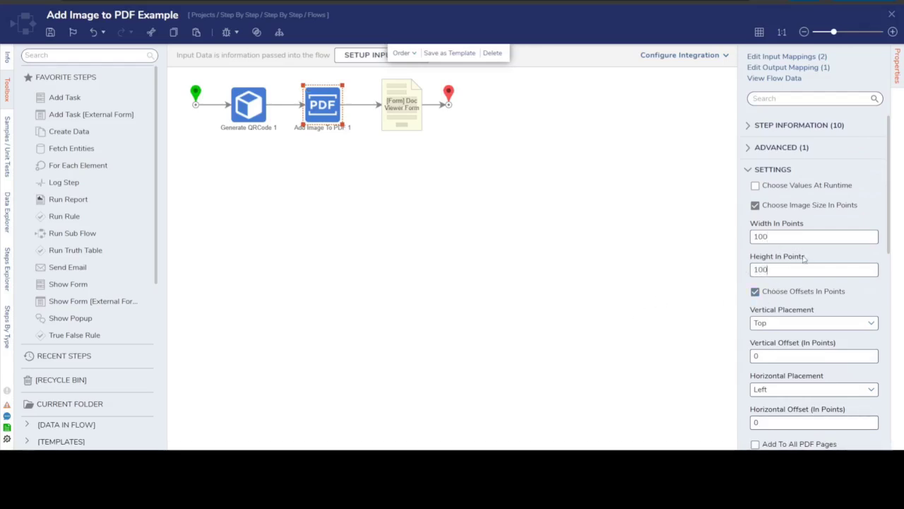
Set the image's vertical and horizontal offsets to 400 points each
scroll(803, 259, "down", 2)
left_click(777, 214)
key("BackSpace")
type("4")
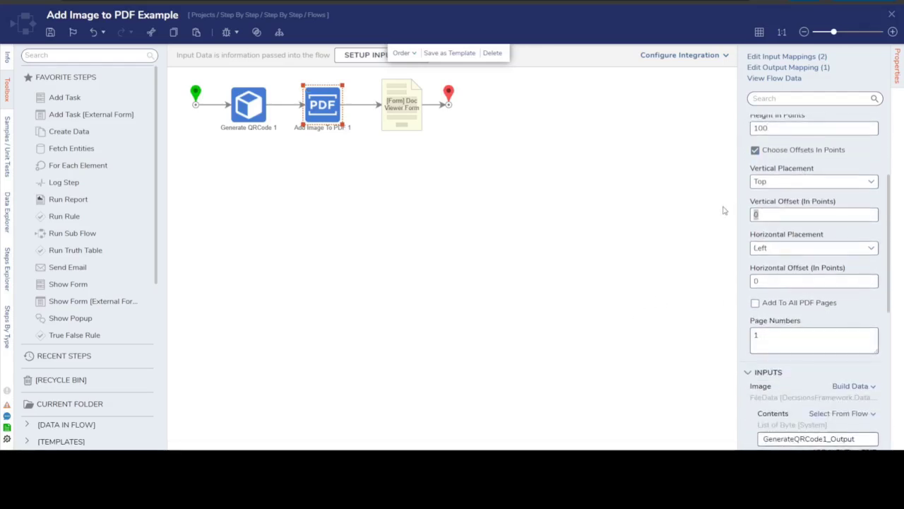
type("00")
left_click(761, 282)
type("400")
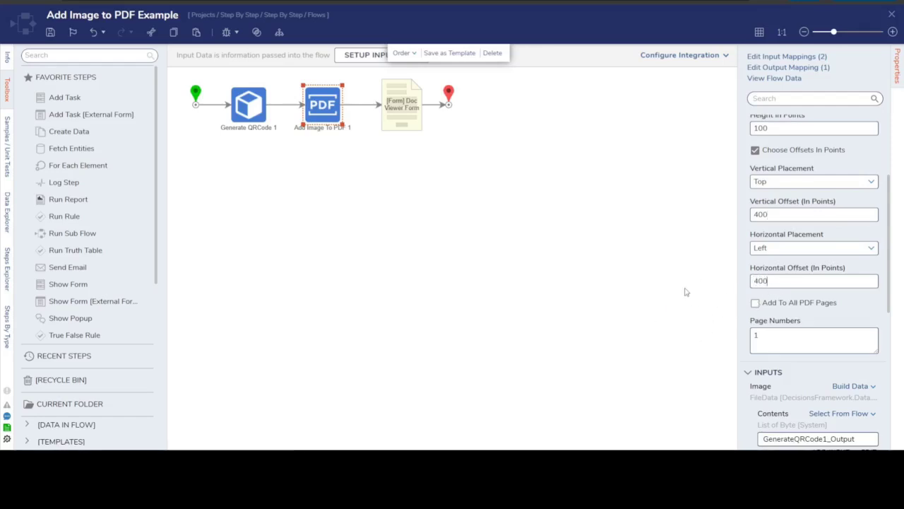
Debug the flow with the point-based settings, check where the QR code lands on page 1, and close the debugger
left_click(290, 172)
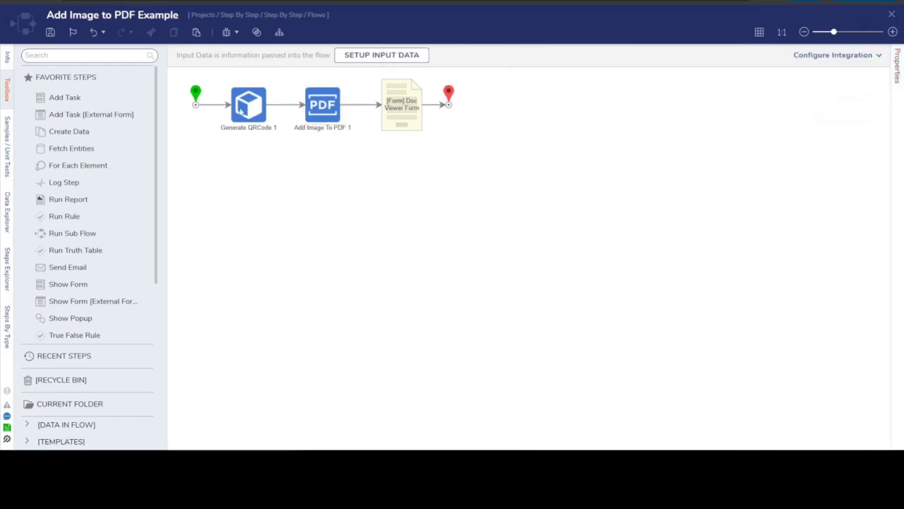
left_click(226, 31)
left_click(707, 200)
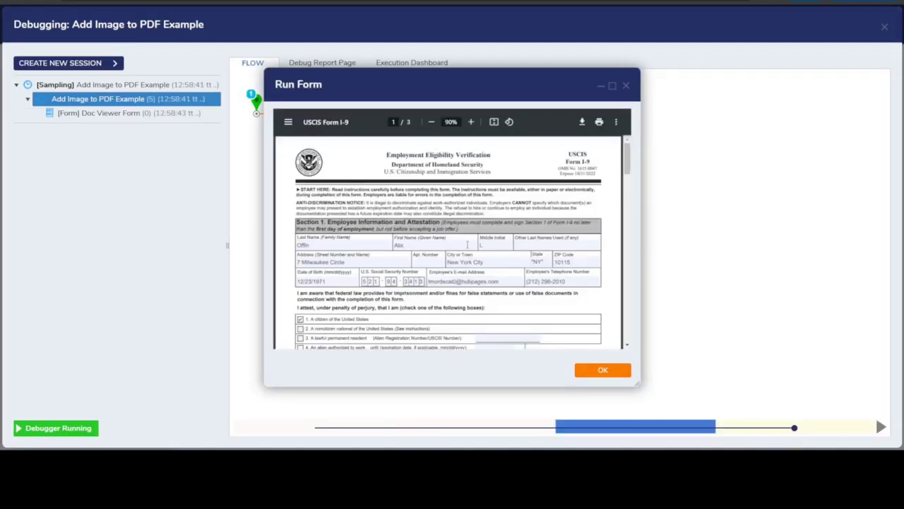
scroll(465, 237, "down", 2)
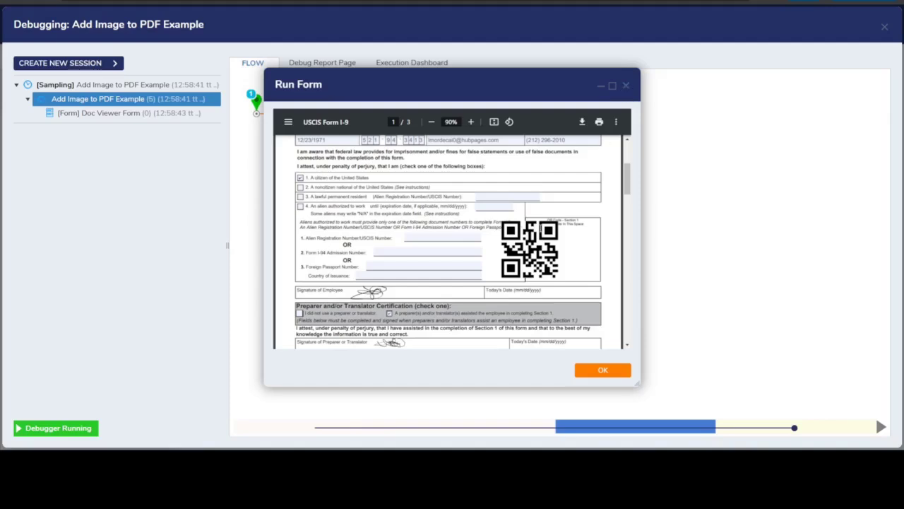
left_click(625, 85)
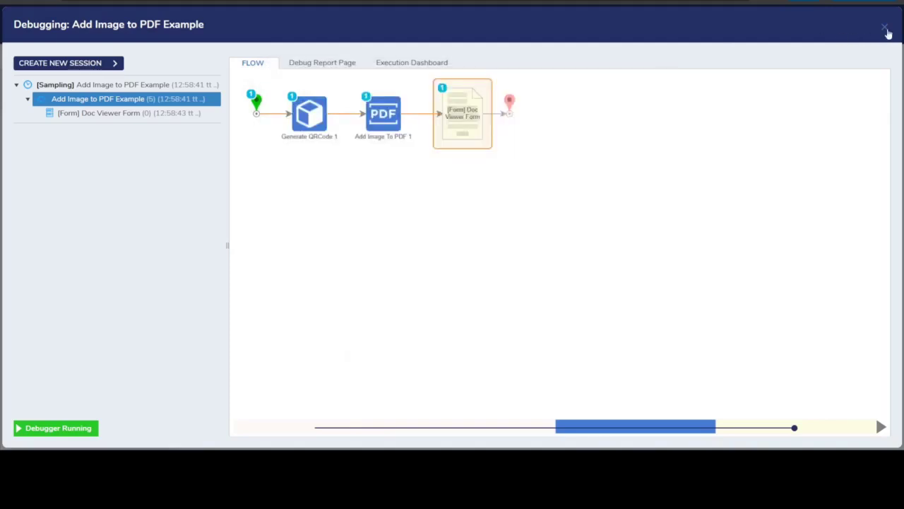
left_click(884, 29)
Set the Add Image To PDF step's horizontal offset to 450 points
left_click(322, 106)
scroll(775, 327, "down", 3)
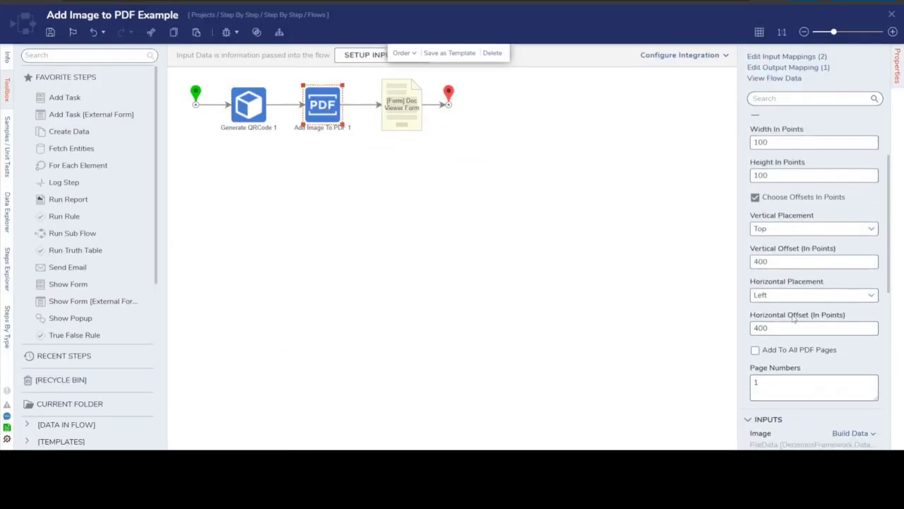
double_click(775, 327)
type("450")
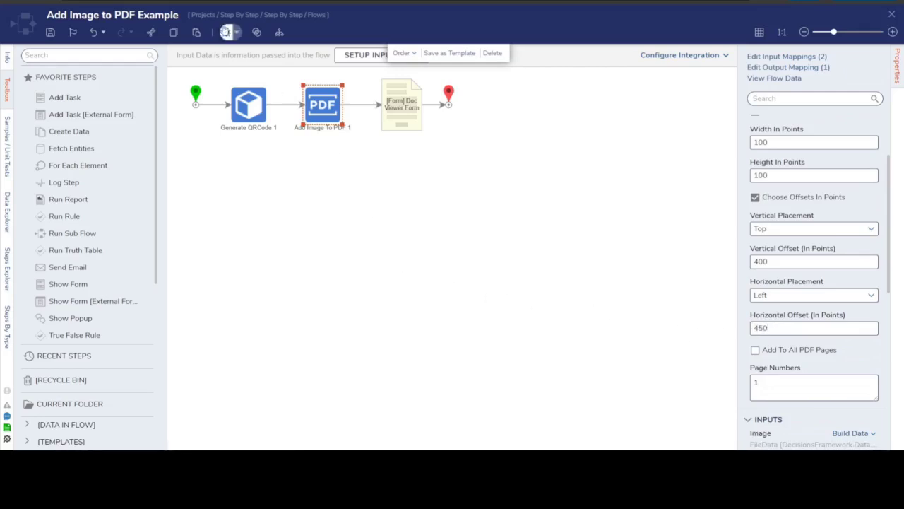
Rerun the flow in the debugger and examine the QR code's new horizontal position on page 1
left_click(226, 31)
left_click(689, 192)
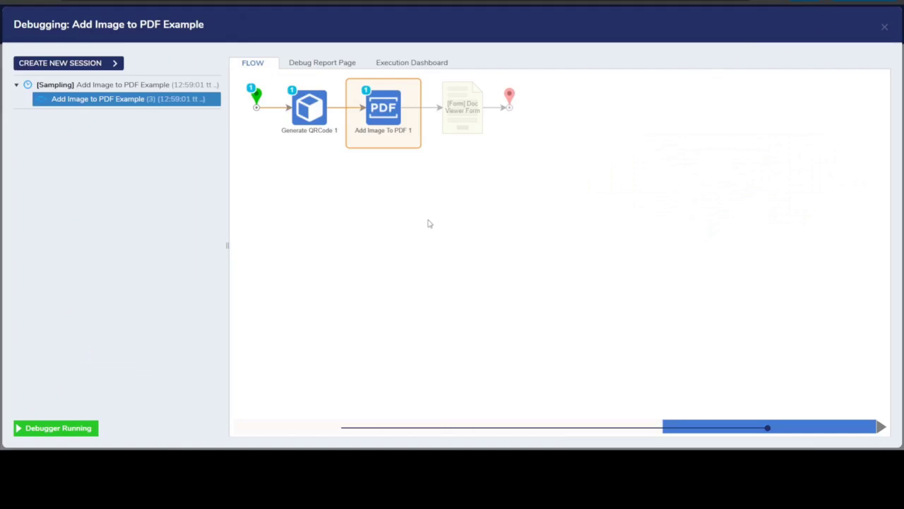
scroll(509, 257, "down", 5)
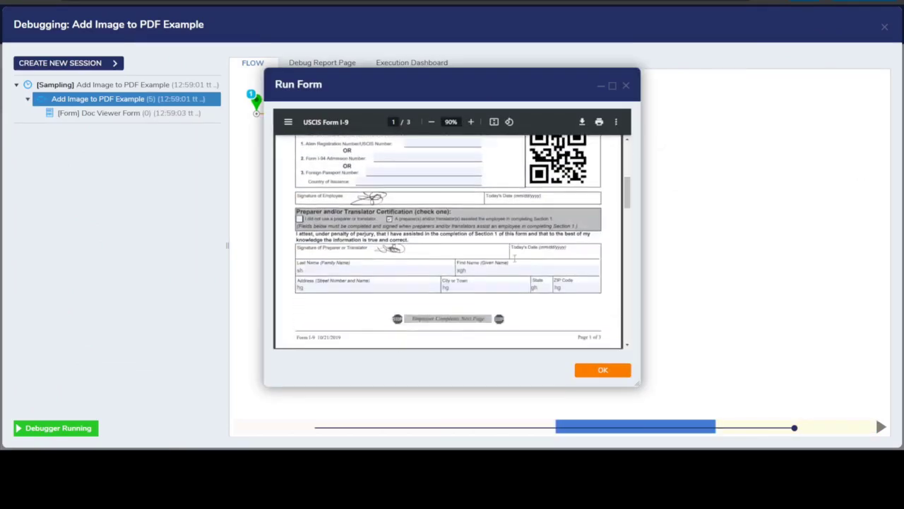
Look through the pages of the resulting I-9 PDF, check the QR code on page 1, and close the form preview
scroll(514, 258, "up", 2)
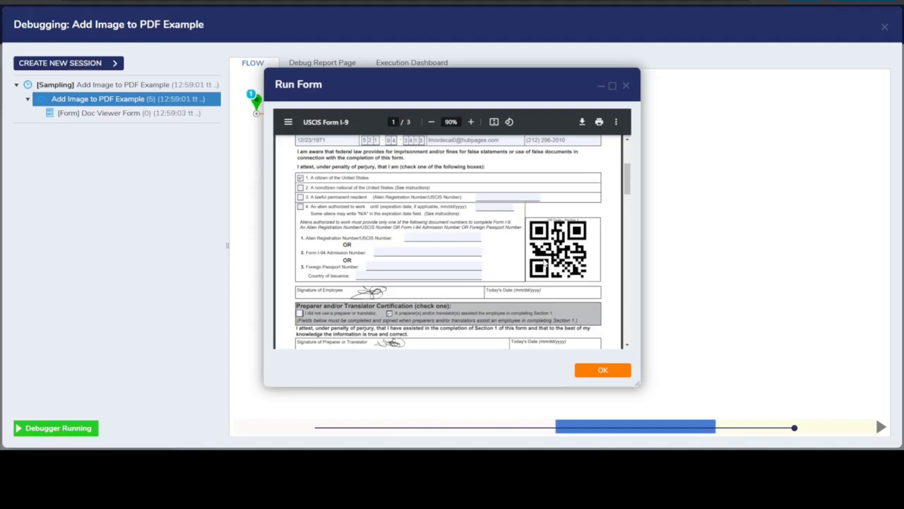
scroll(551, 247, "down", 15)
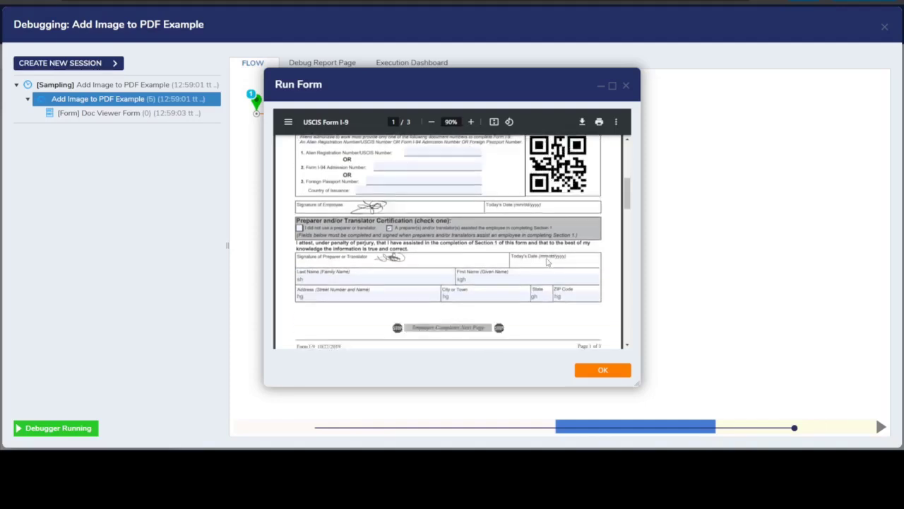
scroll(556, 229, "down", 10)
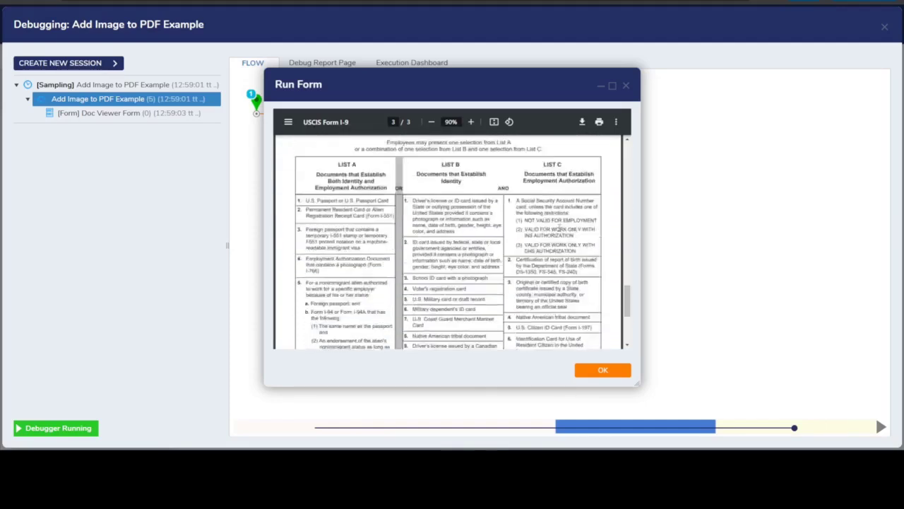
scroll(552, 285, "up", 15)
scroll(553, 285, "up", 15)
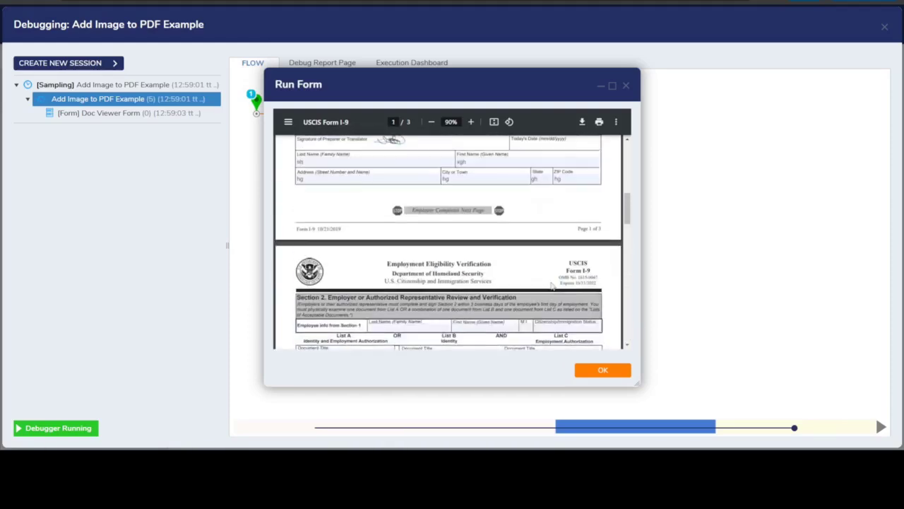
scroll(545, 277, "down", 4)
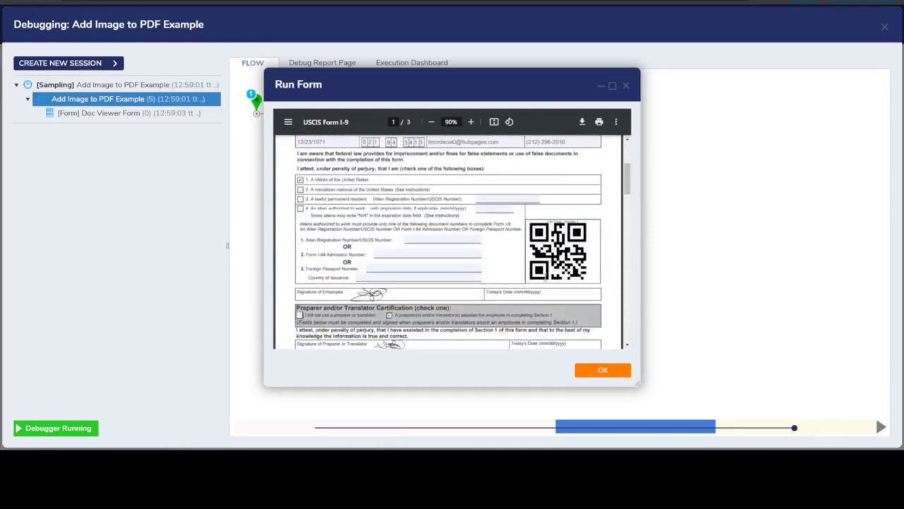
left_click_drag(465, 72, 523, 76)
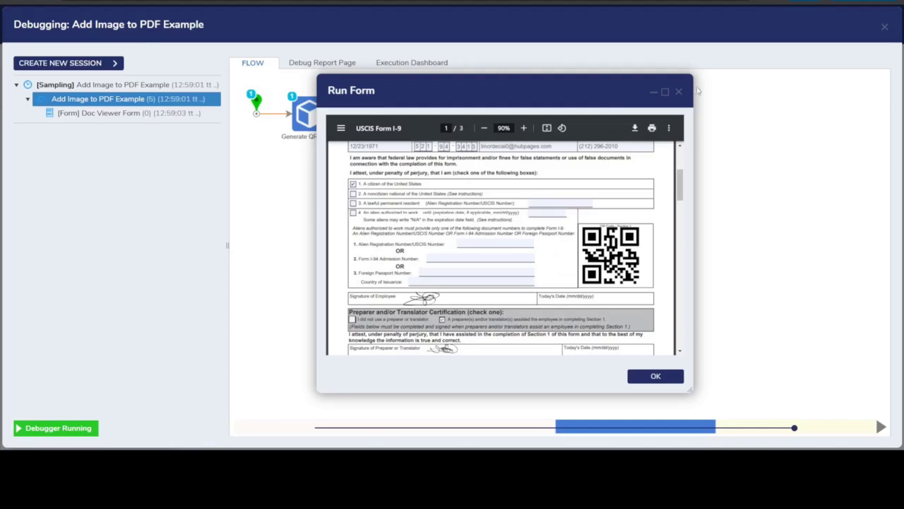
left_click(684, 86)
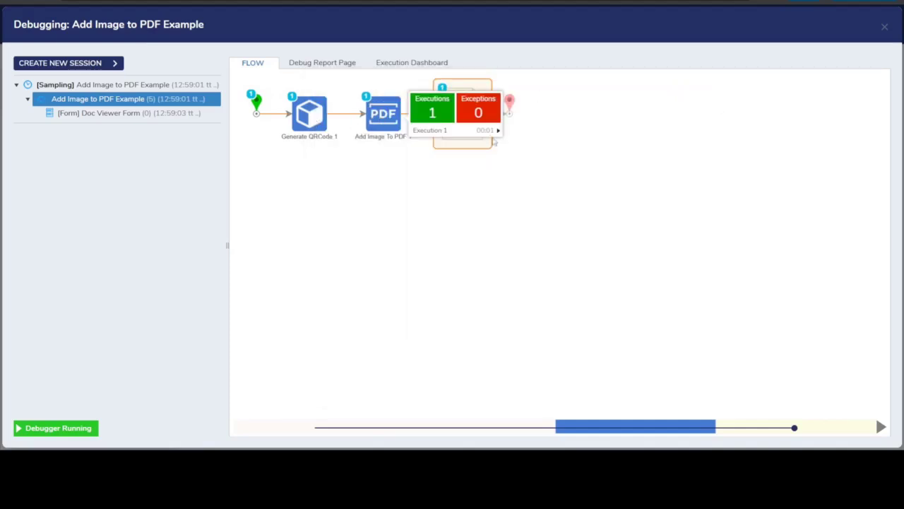
View the output data of the Add Image To PDF step's execution, inspect the Pdf Document Result details including FileName, and close it
left_click(484, 133)
left_click(550, 150)
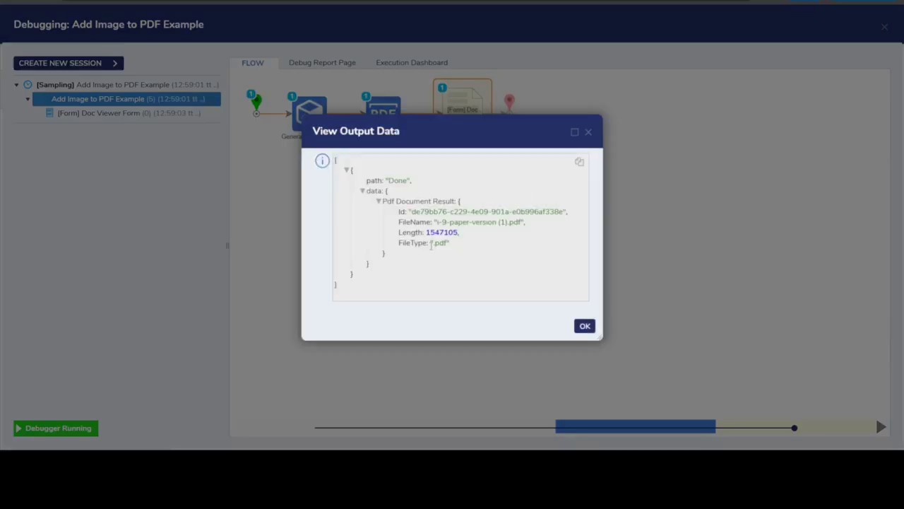
left_click_drag(458, 247, 412, 212)
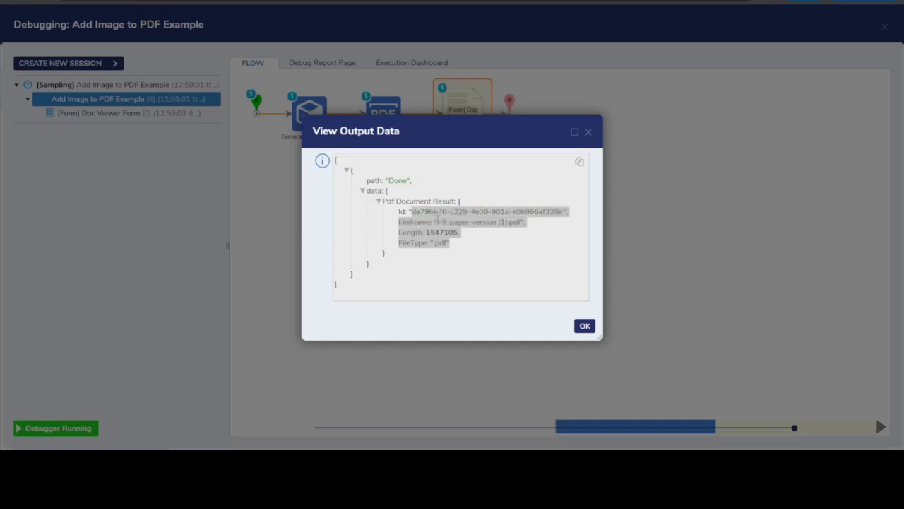
left_click(448, 218)
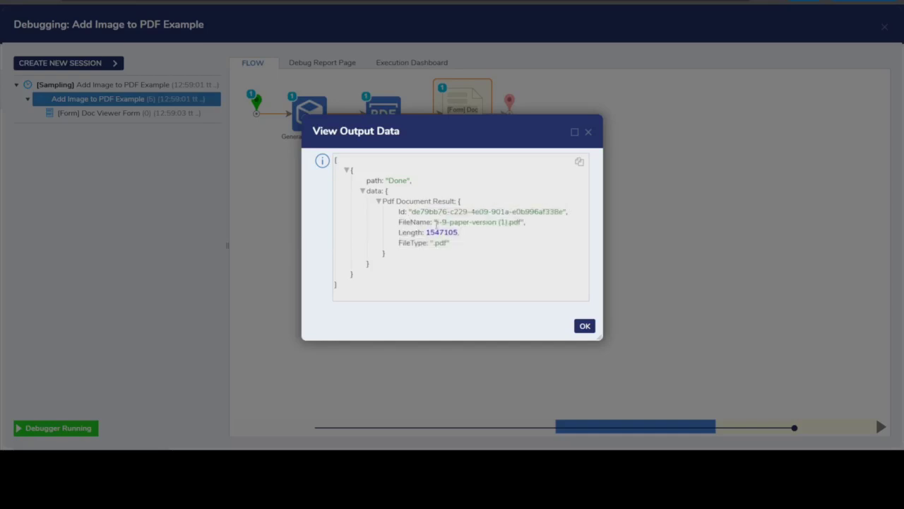
left_click_drag(435, 222, 522, 222)
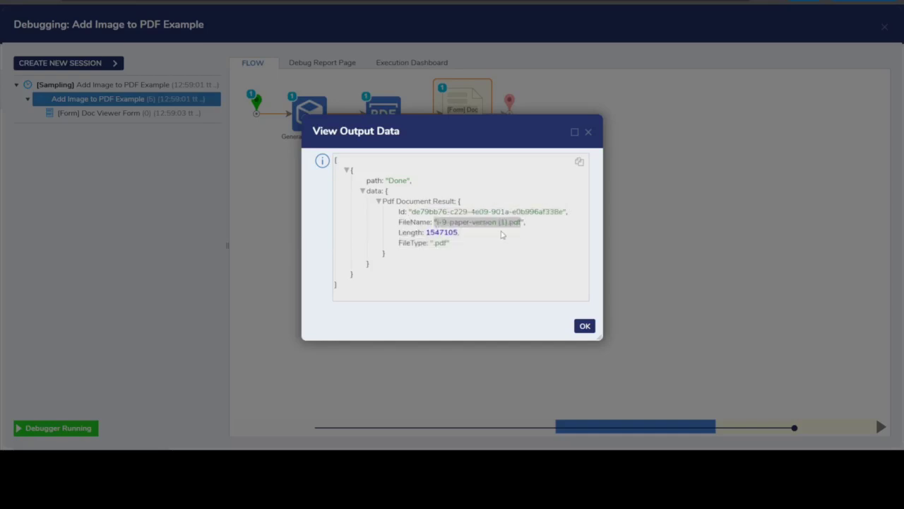
left_click(502, 235)
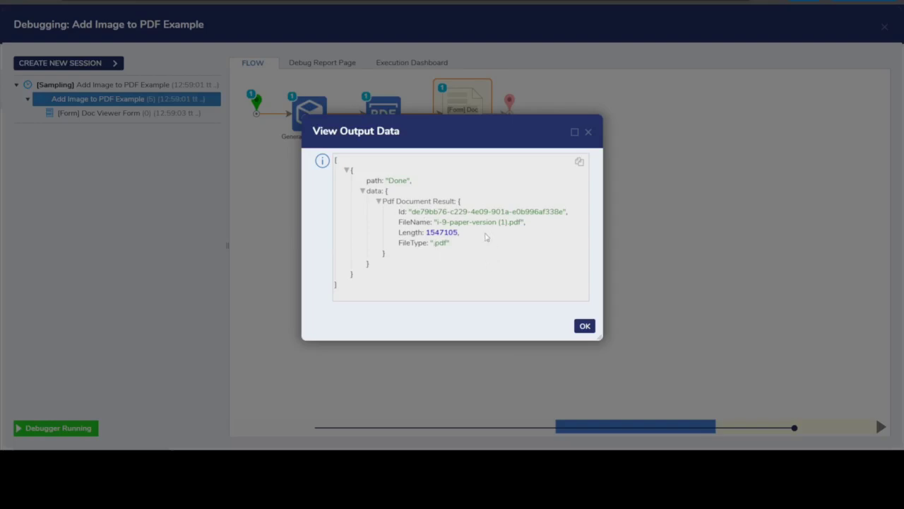
left_click(588, 132)
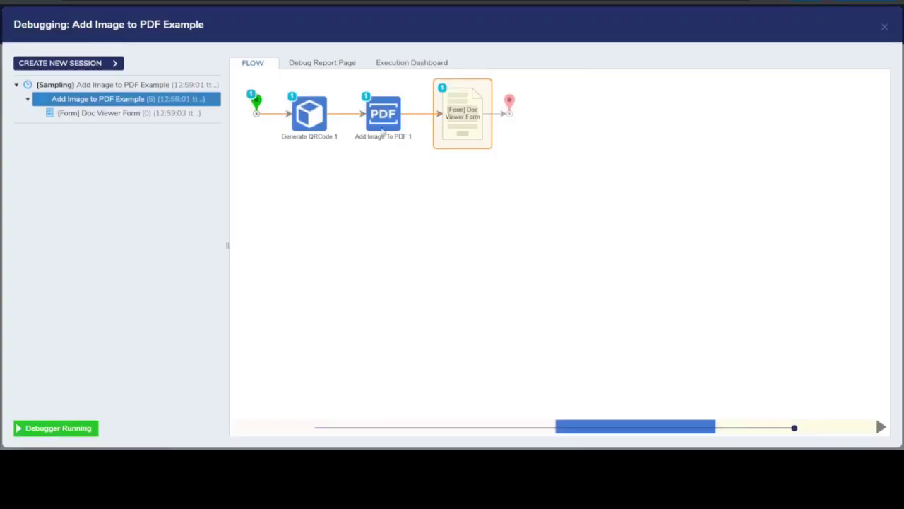
Close the debugger and check the Add Image To PDF step's output name in its properties
left_click(883, 27)
left_click(322, 110)
scroll(803, 339, "down", 10)
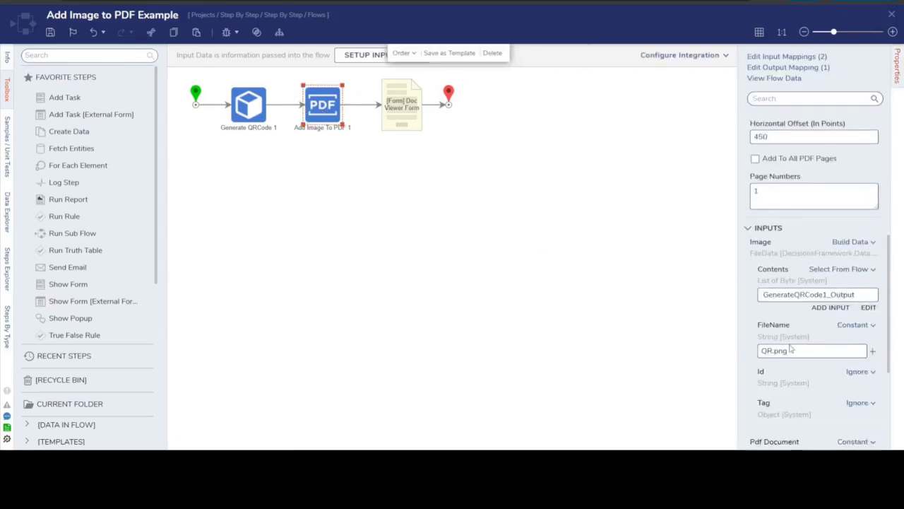
left_click_drag(847, 392, 730, 412)
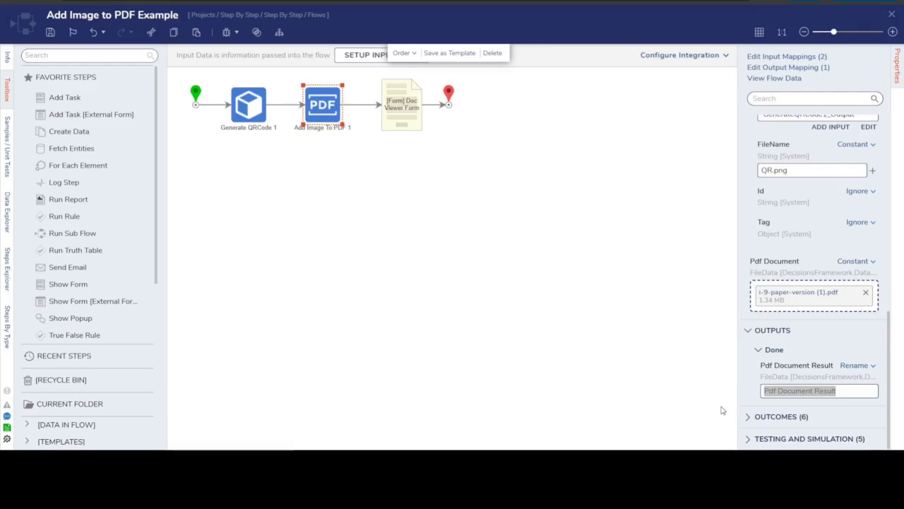
left_click(546, 294)
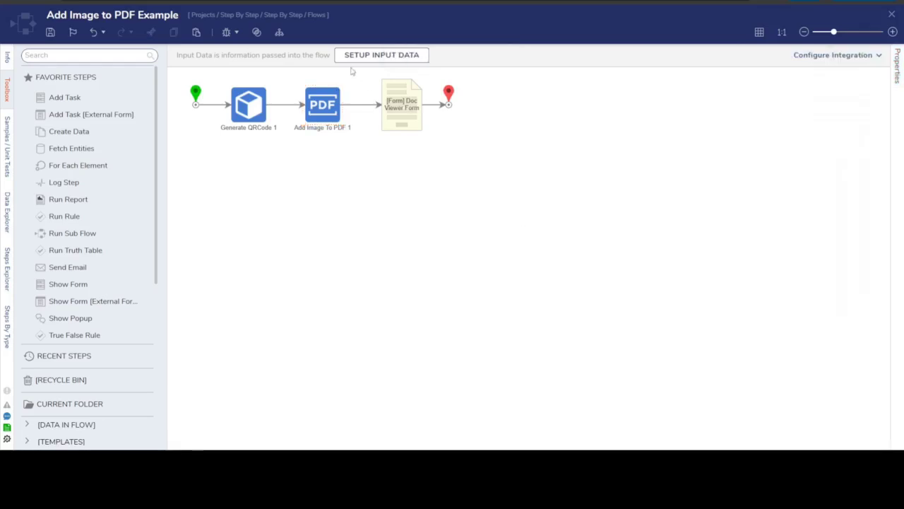
Reselect the Add Image To PDF step and highlight the Pdf Document Result name in its Done output
left_click_drag(359, 76, 553, 137)
left_click(553, 137)
left_click(335, 106)
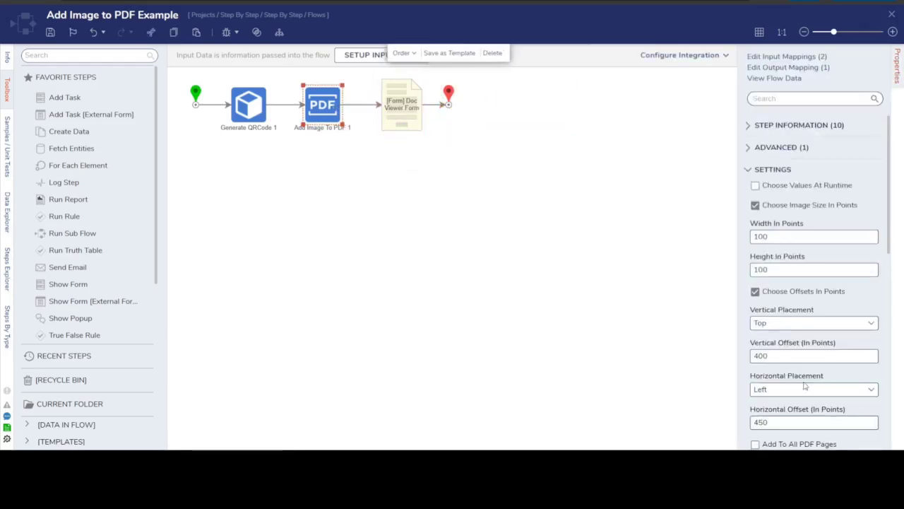
scroll(824, 396, "down", 10)
triple_click(842, 392)
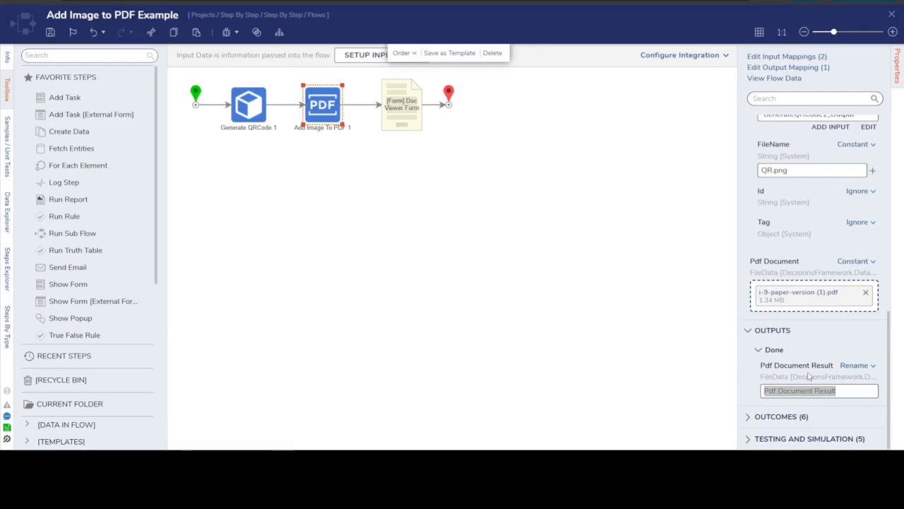
left_click(840, 390)
left_click_drag(840, 390, 742, 395)
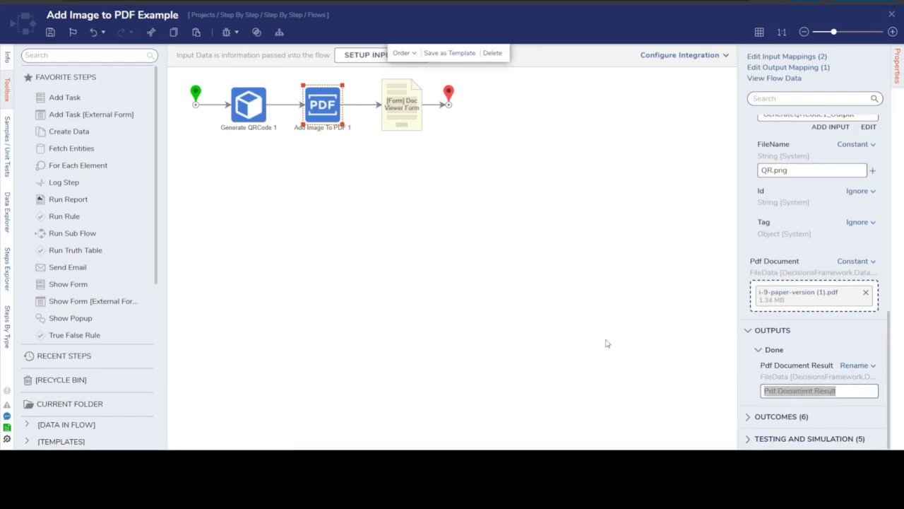